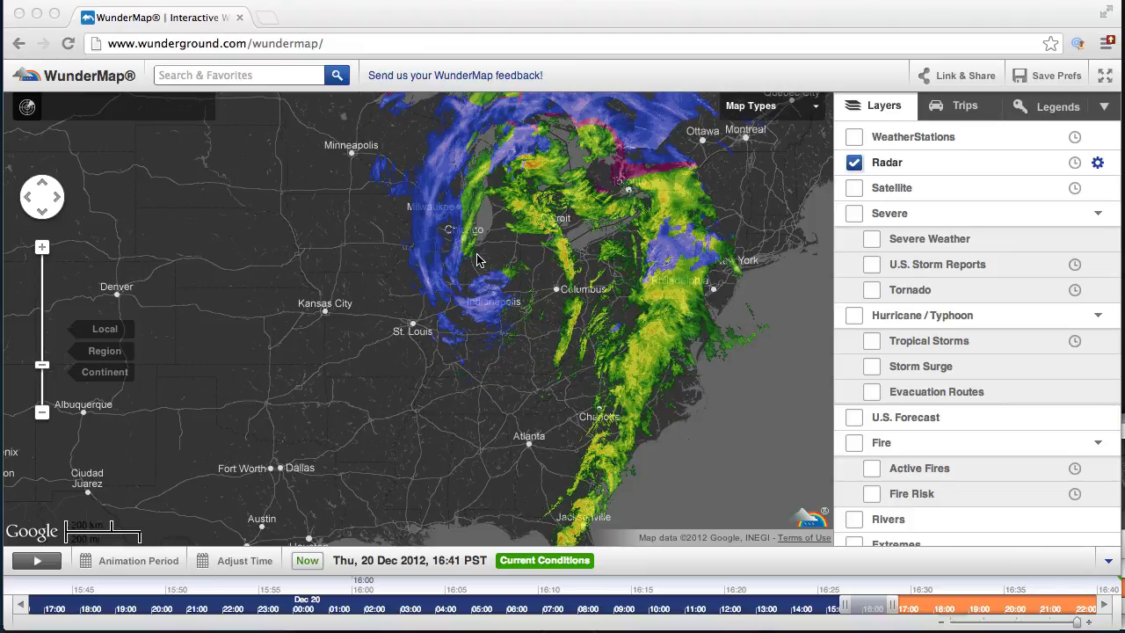
- Toggle the Radar layer off and back on, then start the radar loop animating
left_click(855, 163)
left_click(854, 163)
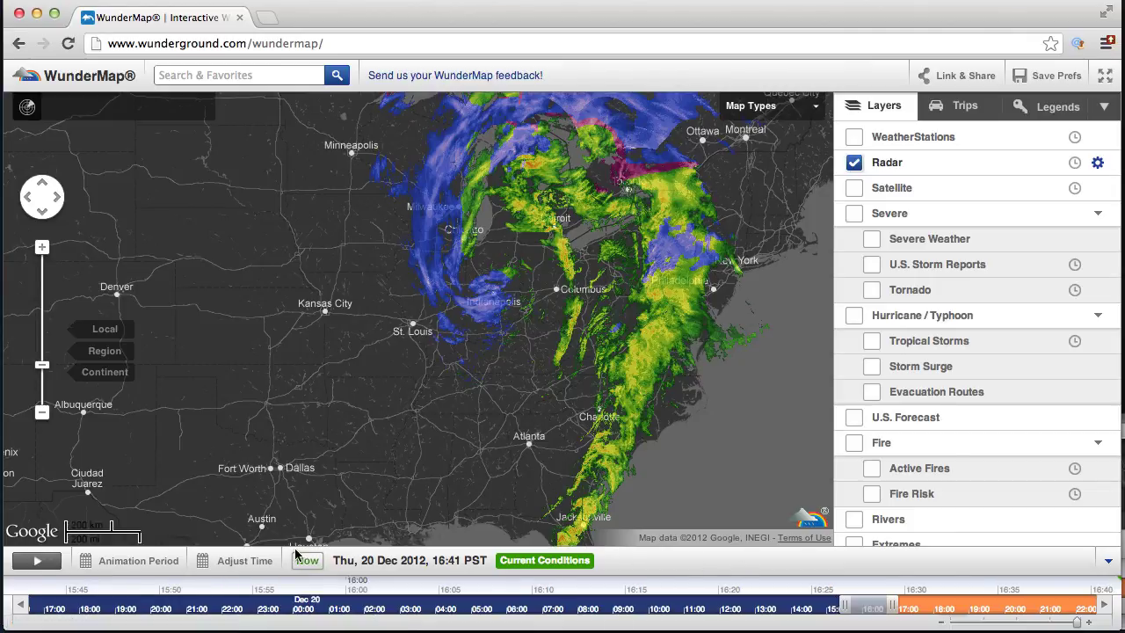
left_click(37, 561)
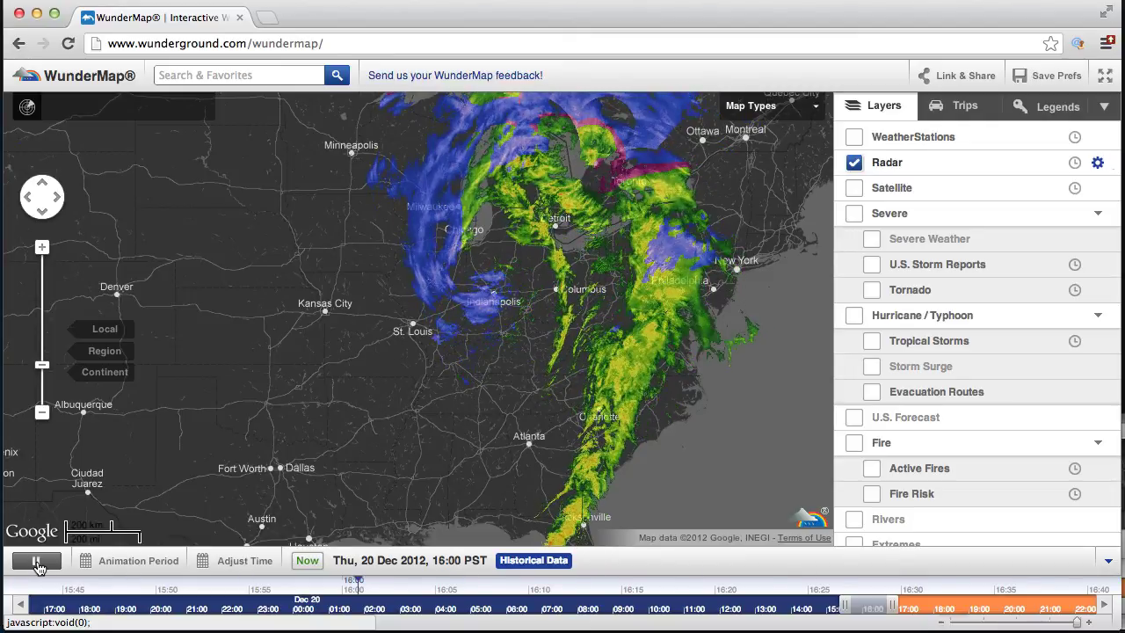
- Zoom and pan around the Great Lakes and Chicago, then reload the WunderMap page
double_click(540, 248)
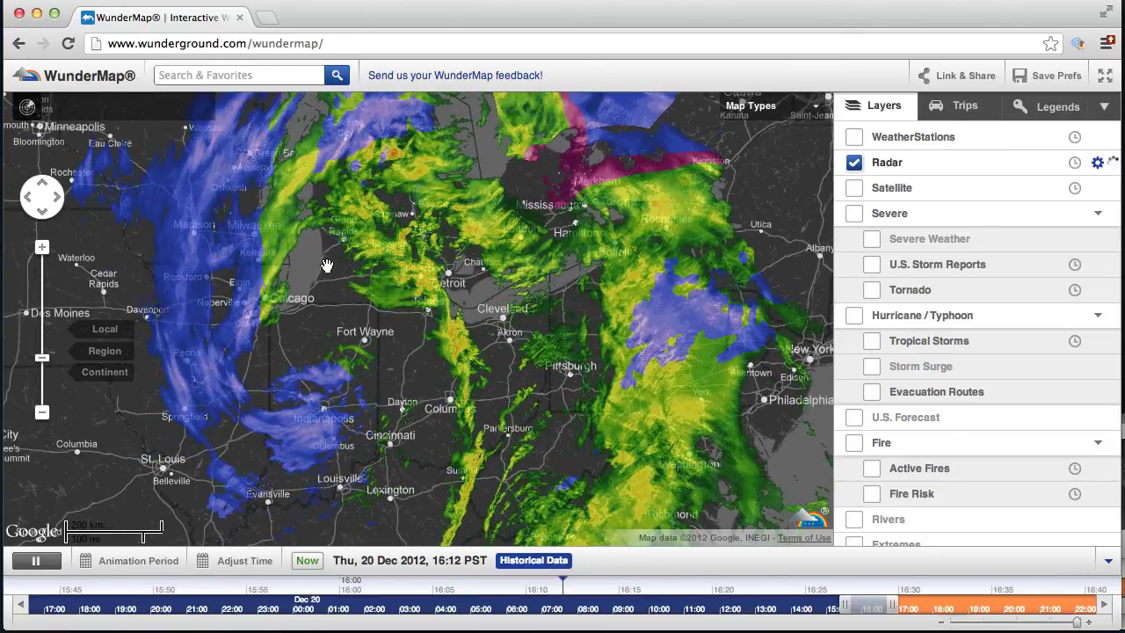
left_click_drag(326, 287, 229, 339)
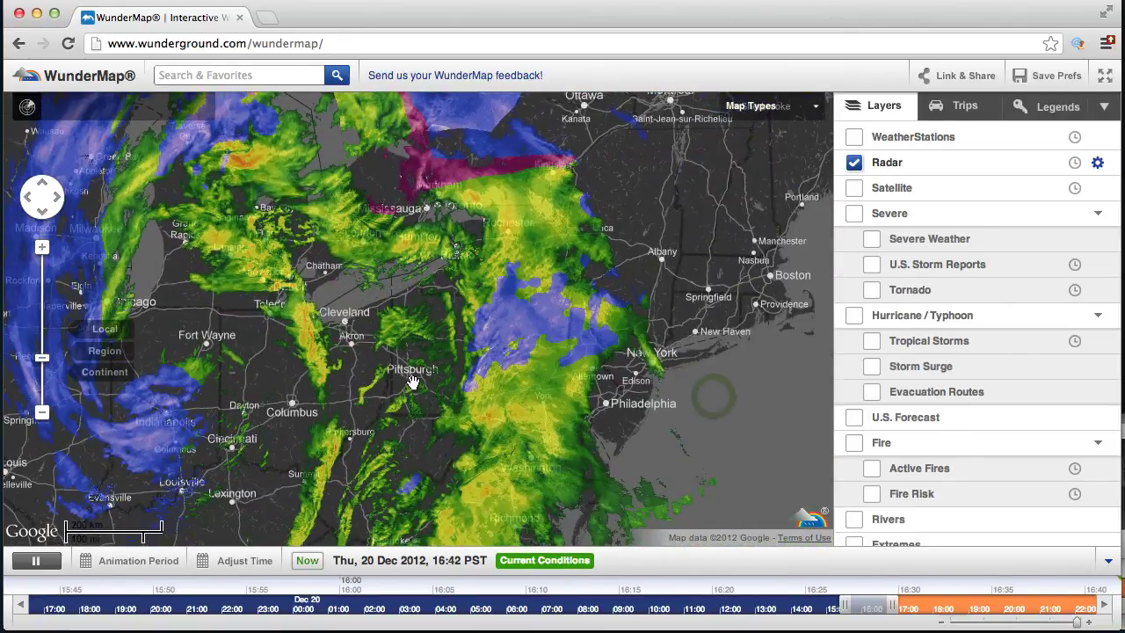
left_click_drag(426, 524, 511, 182)
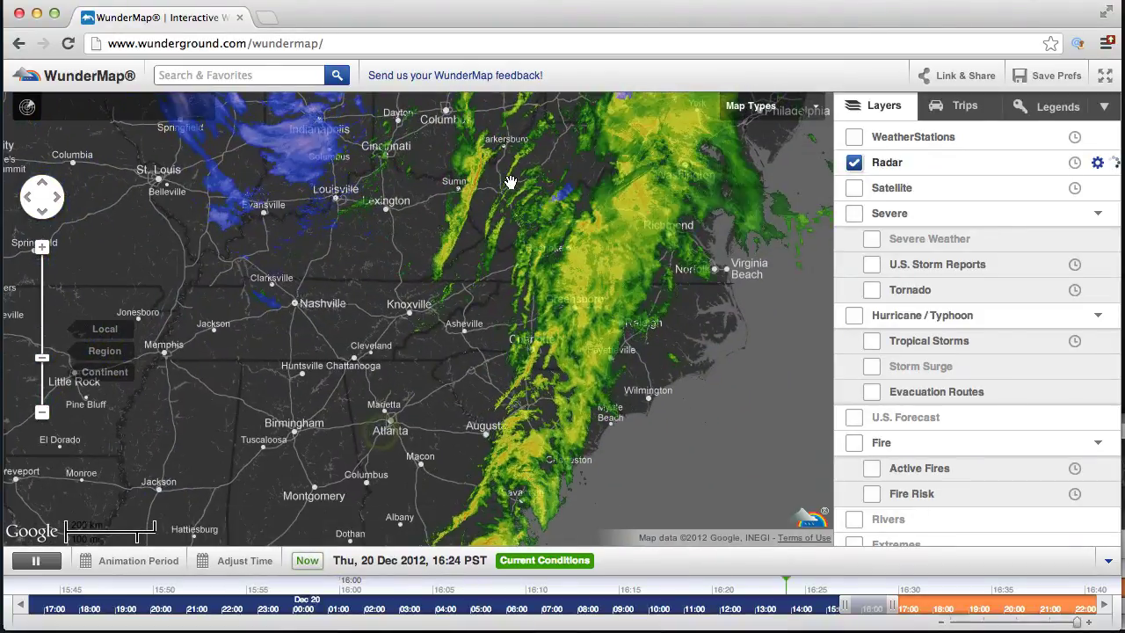
left_click_drag(300, 303, 446, 522)
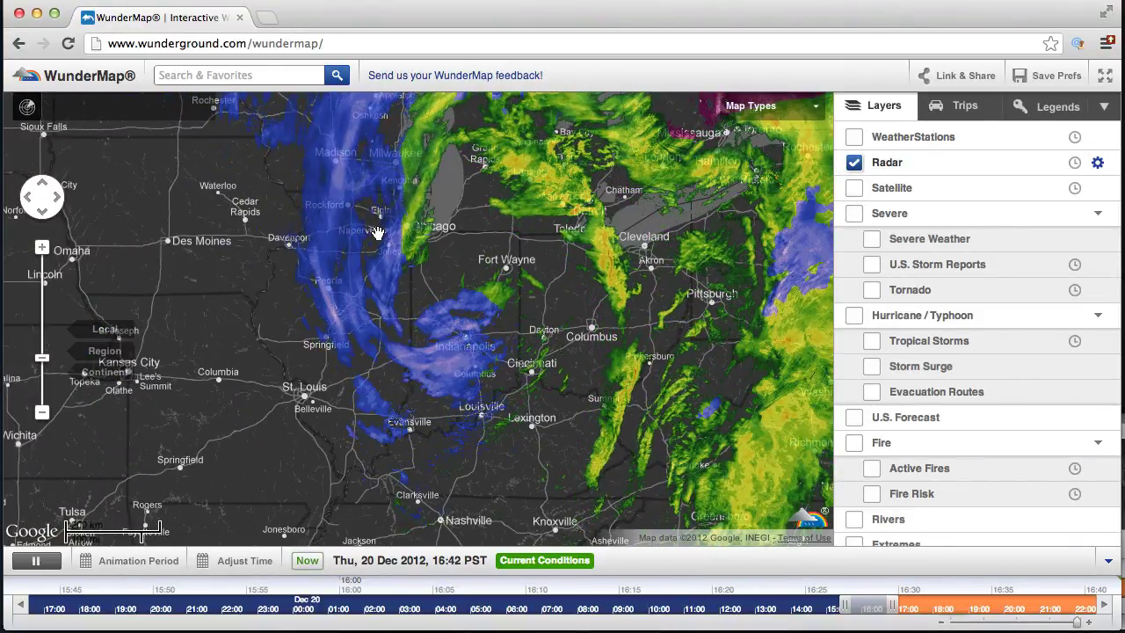
double_click(376, 233)
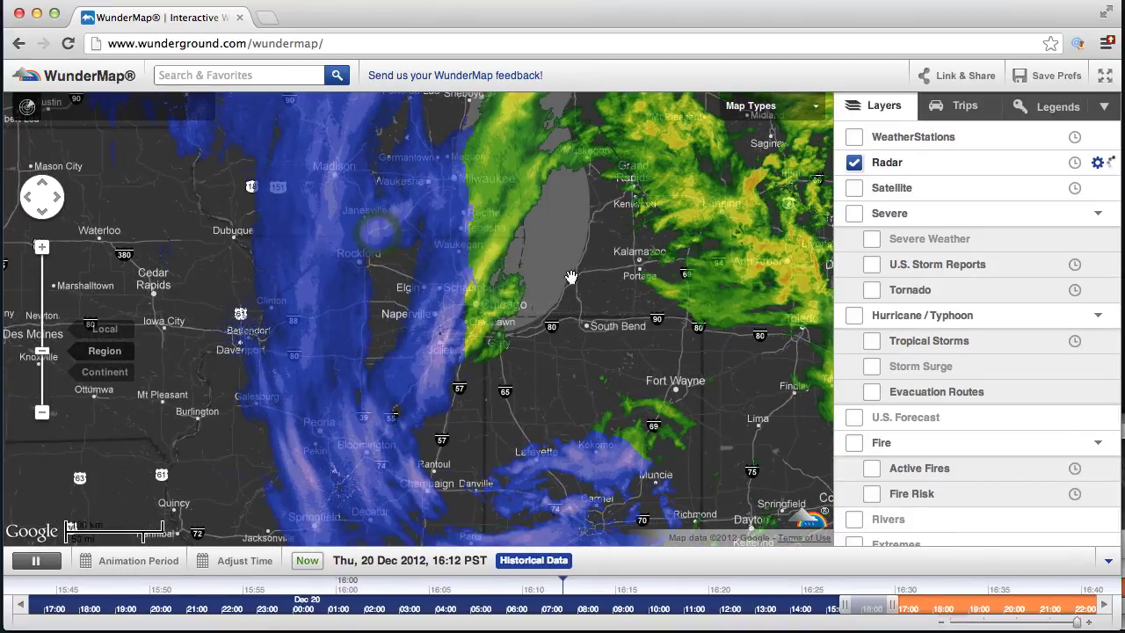
left_click_drag(726, 283, 653, 198)
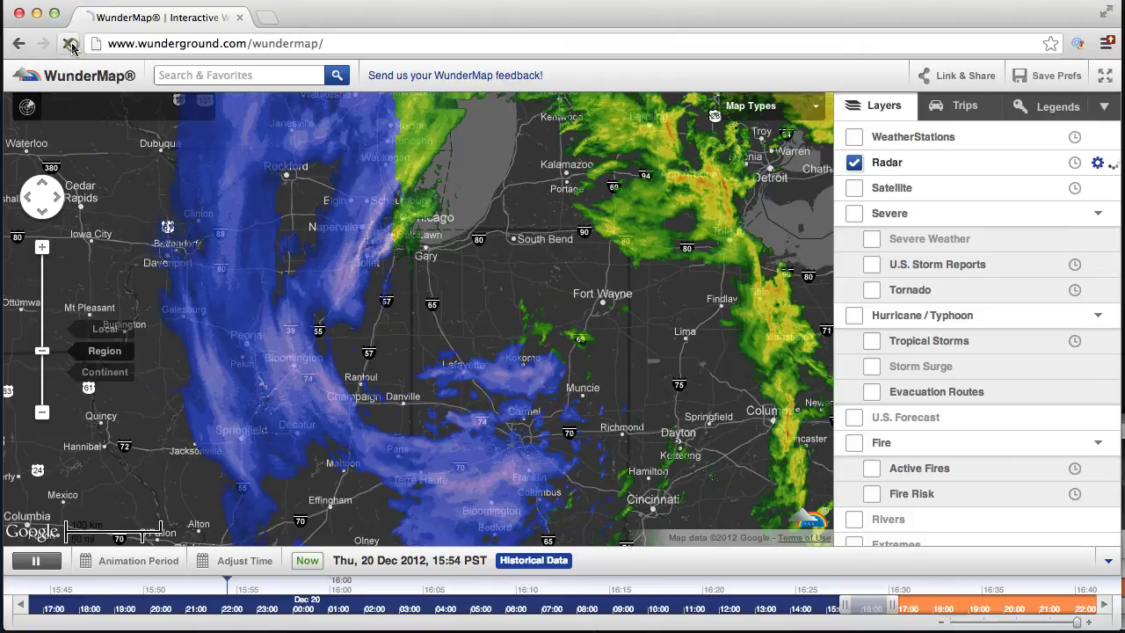
left_click(70, 44)
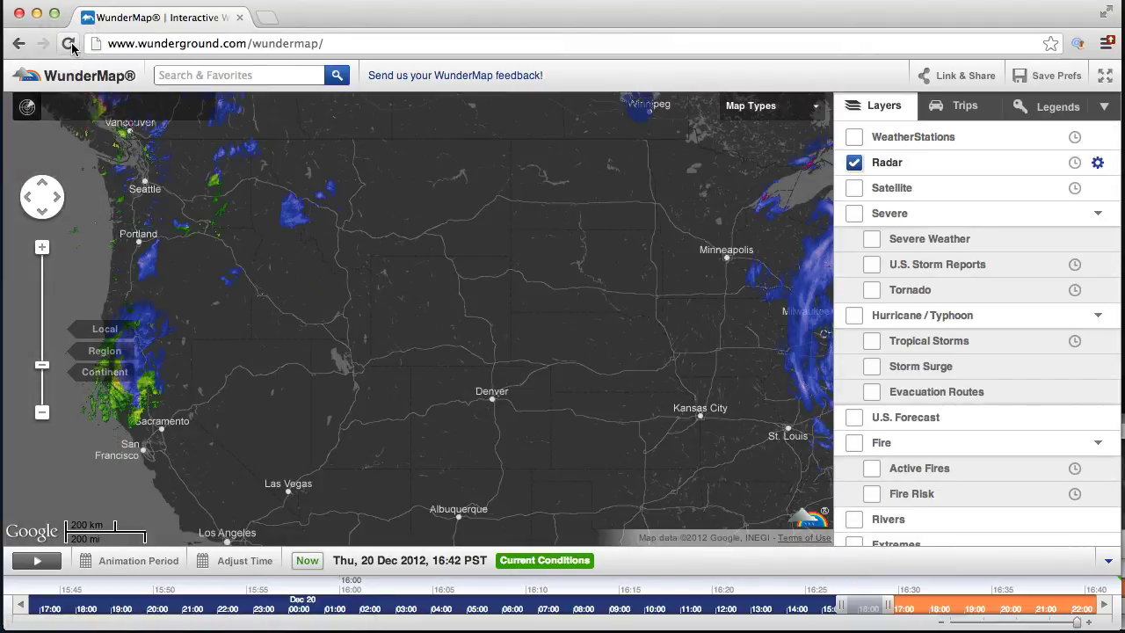
- Centre on the Great Lakes storm, play then pause the loop, and return to 16:43 current conditions
left_click_drag(597, 283, 329, 206)
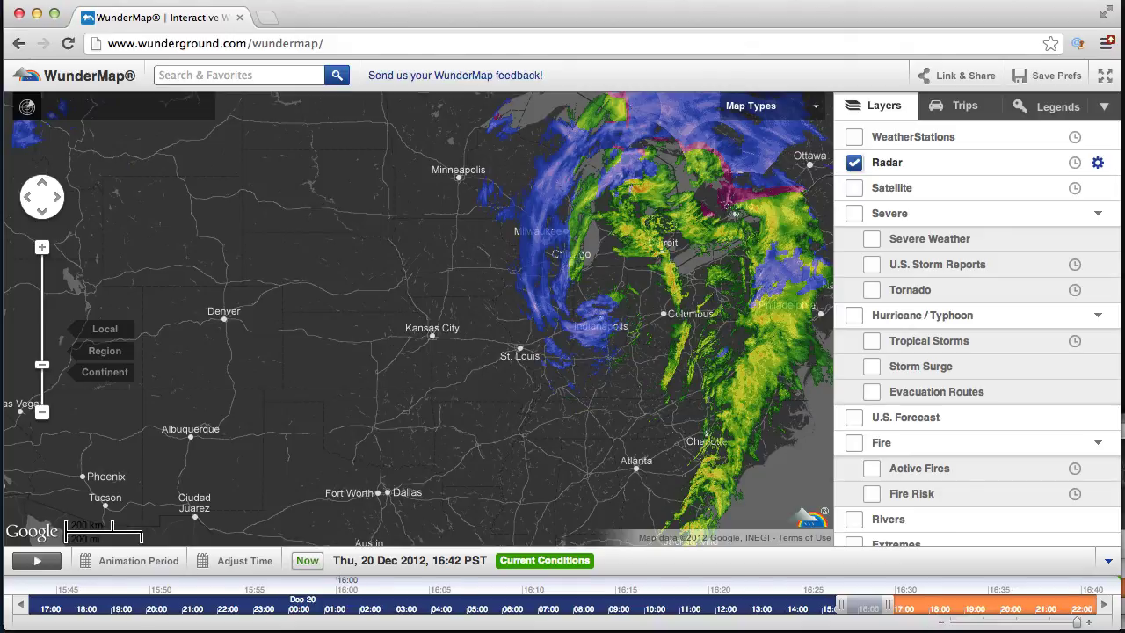
left_click(36, 561)
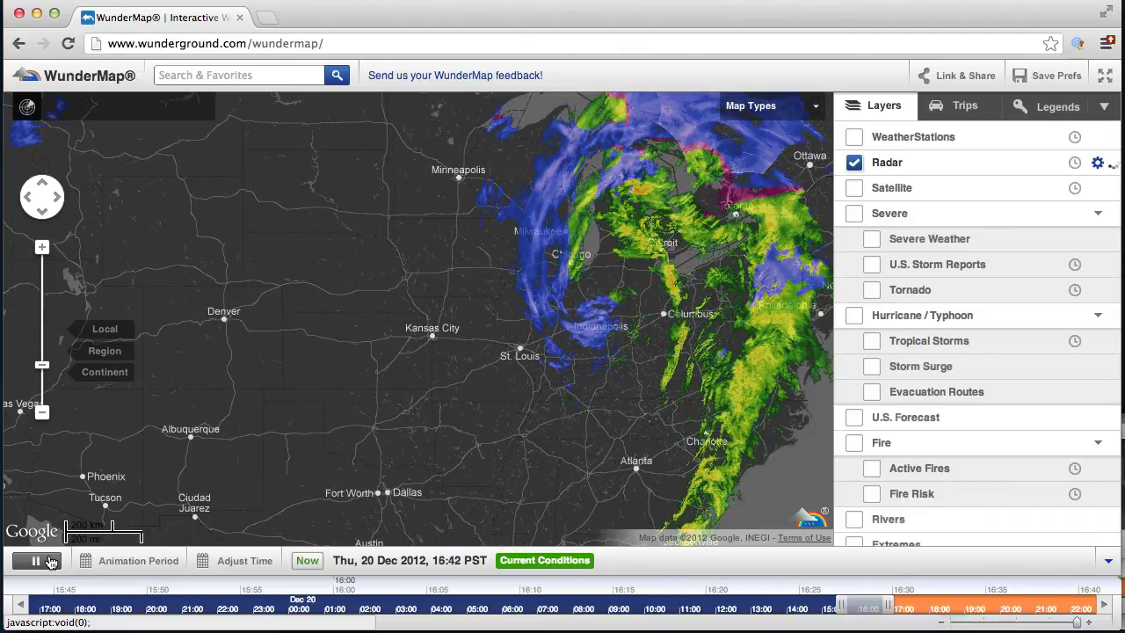
left_click(51, 562)
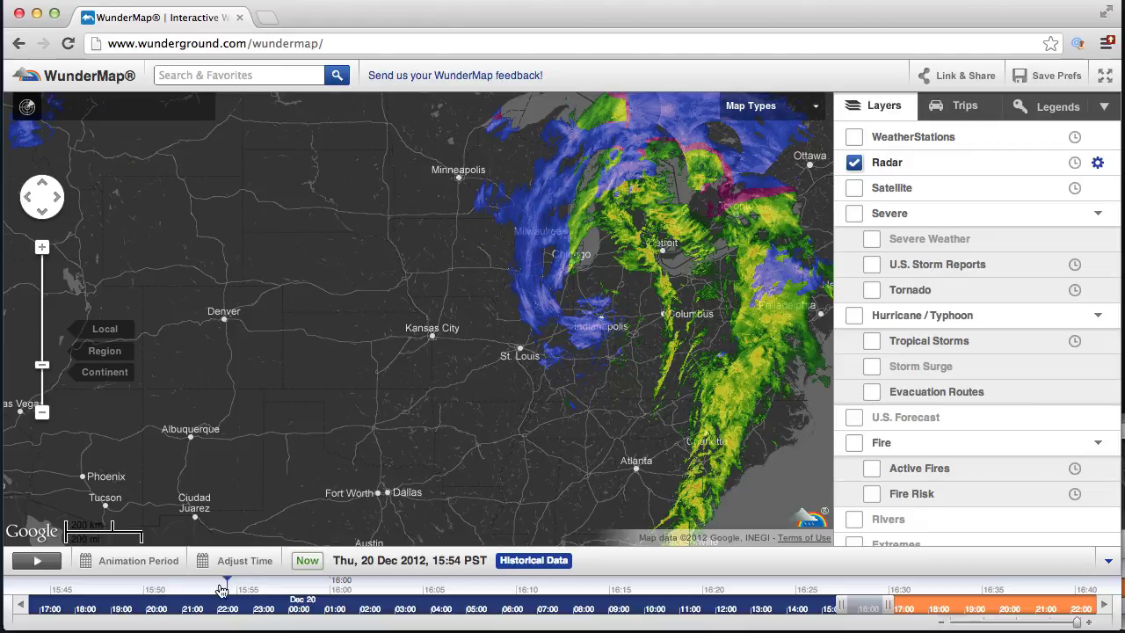
left_click(306, 561)
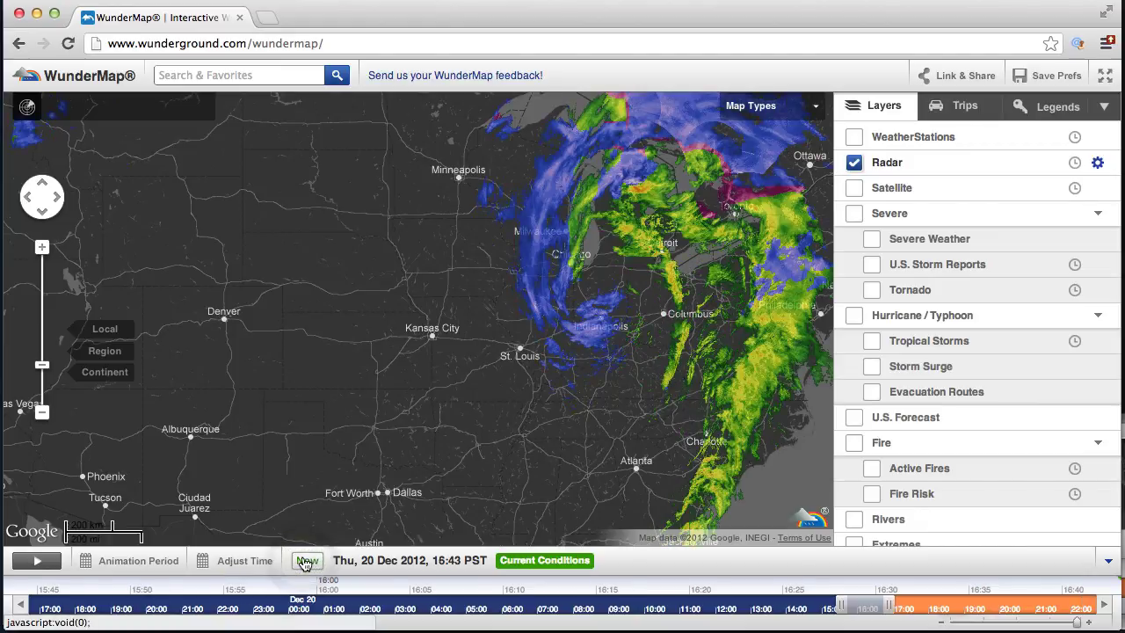
left_click(309, 563)
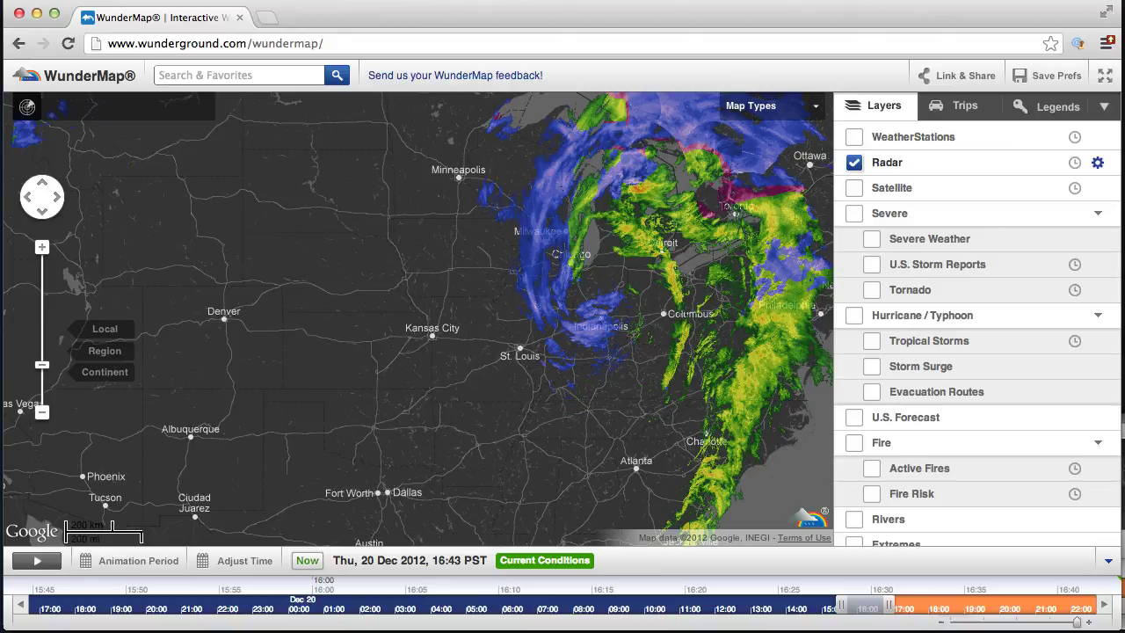
left_click(1098, 163)
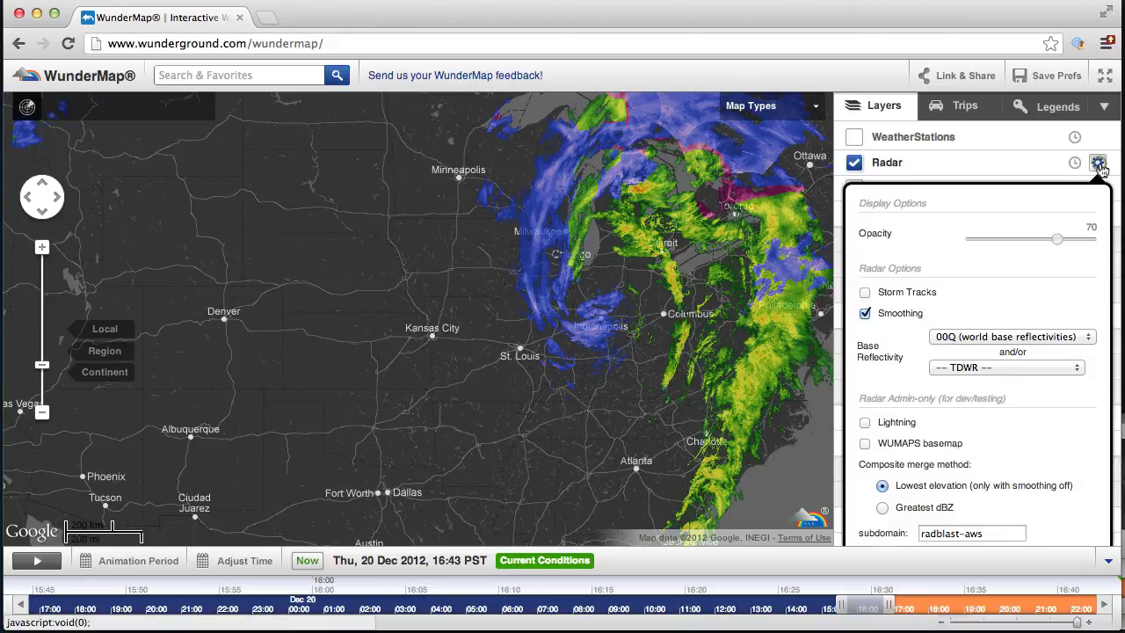
left_click(865, 291)
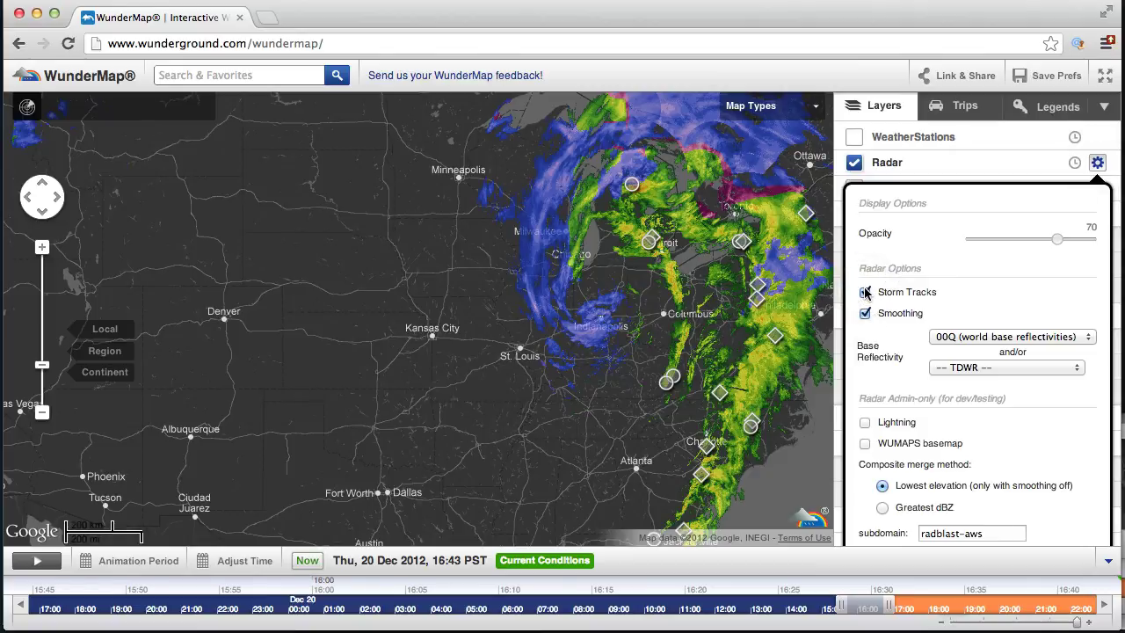
left_click(1098, 163)
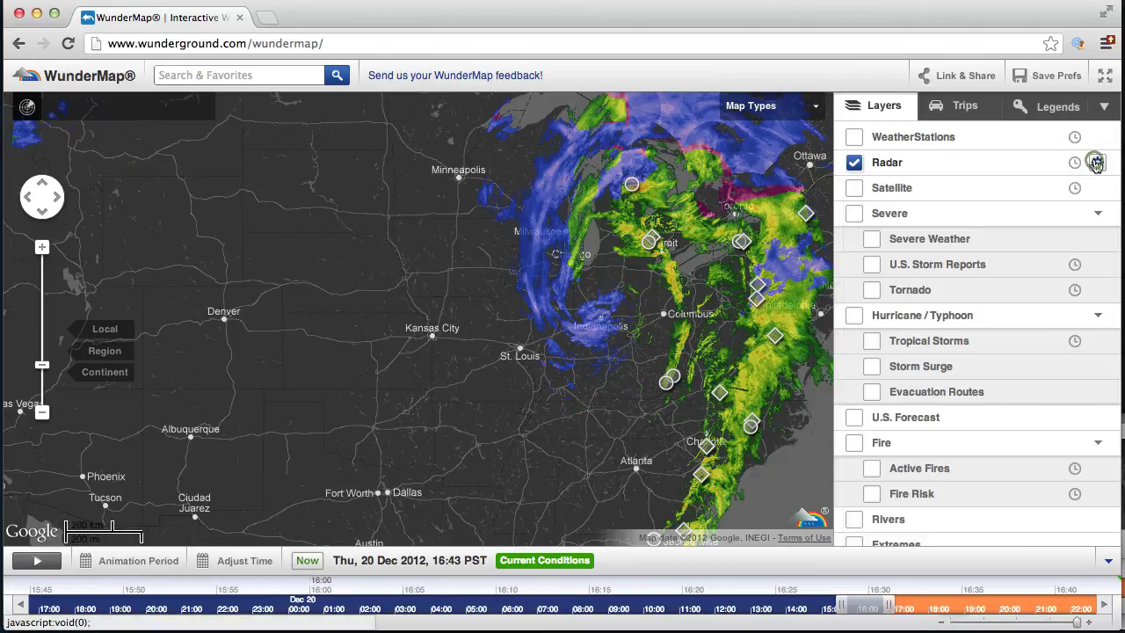
left_click(239, 589)
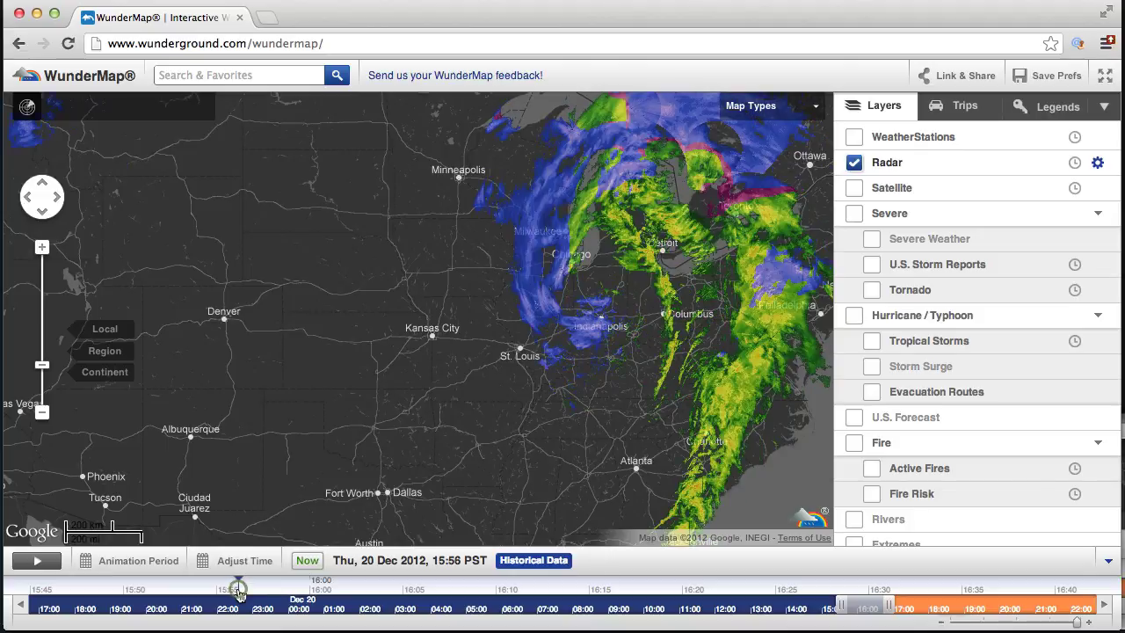
left_click(309, 564)
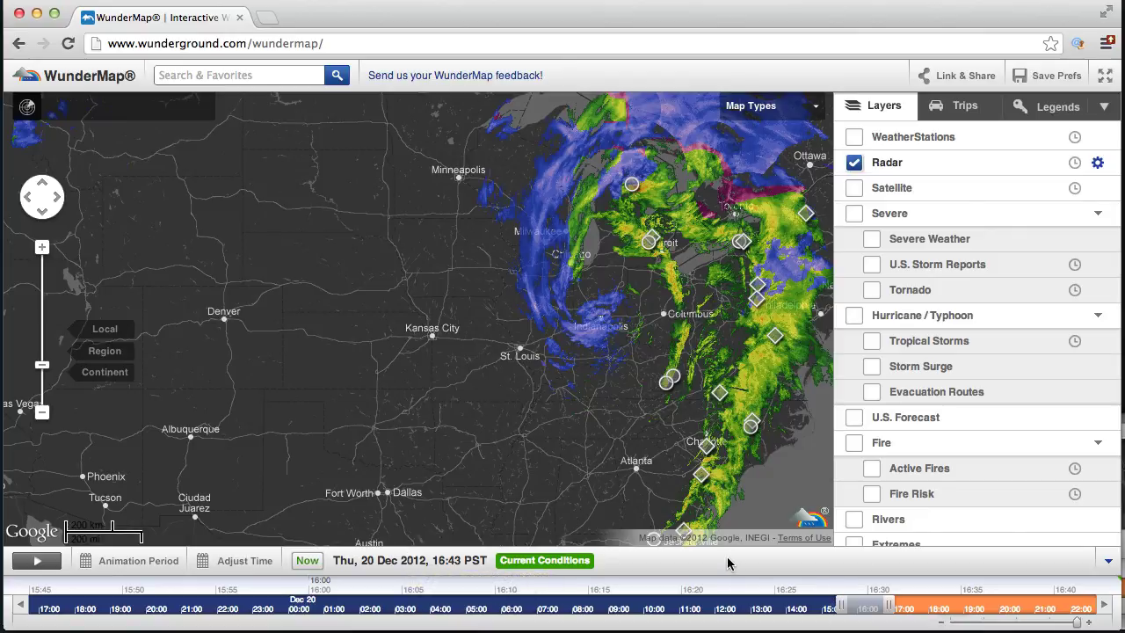
left_click(1098, 162)
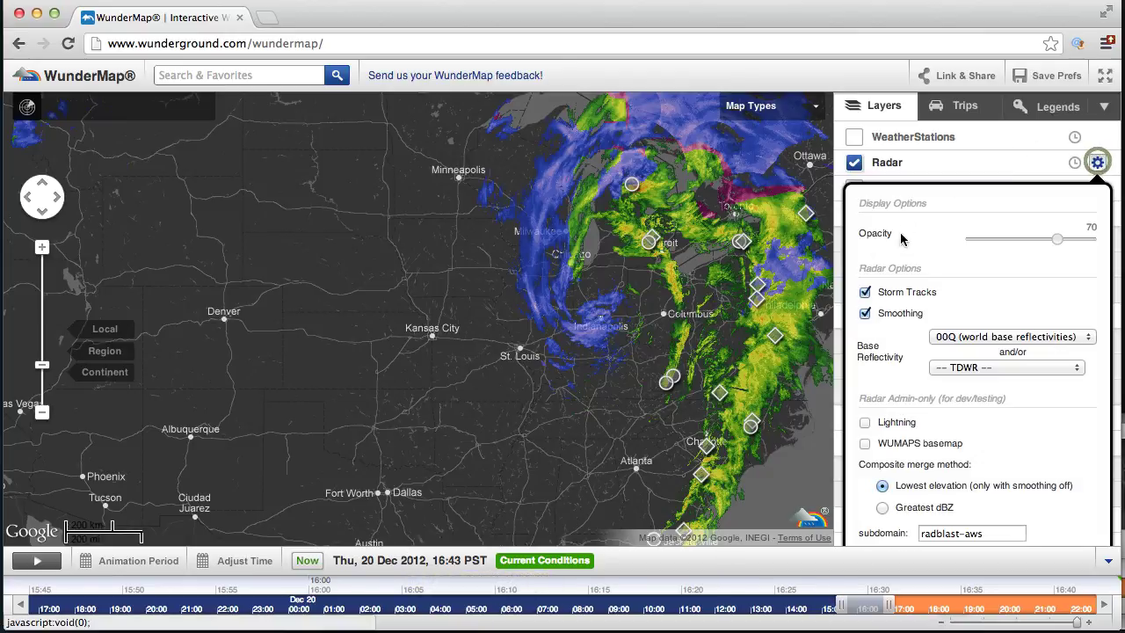
left_click(865, 292)
left_click(1097, 162)
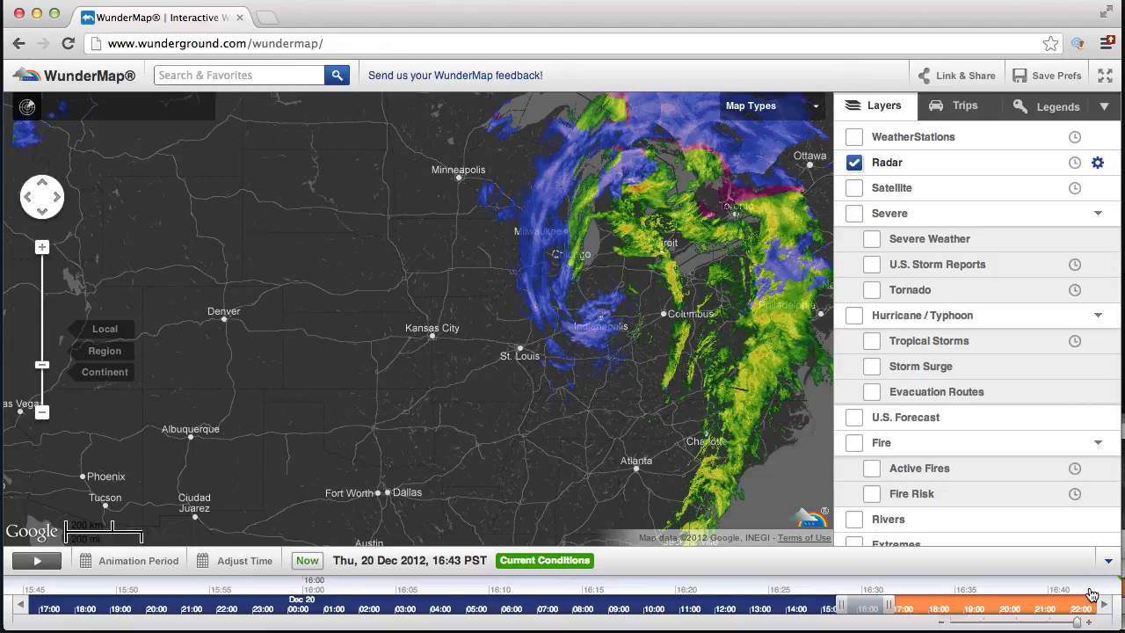
- Scrub the radar to 16:32, 16:13, 15:58, 15:52 and 15:47, then widen the window to later times
left_click(904, 585)
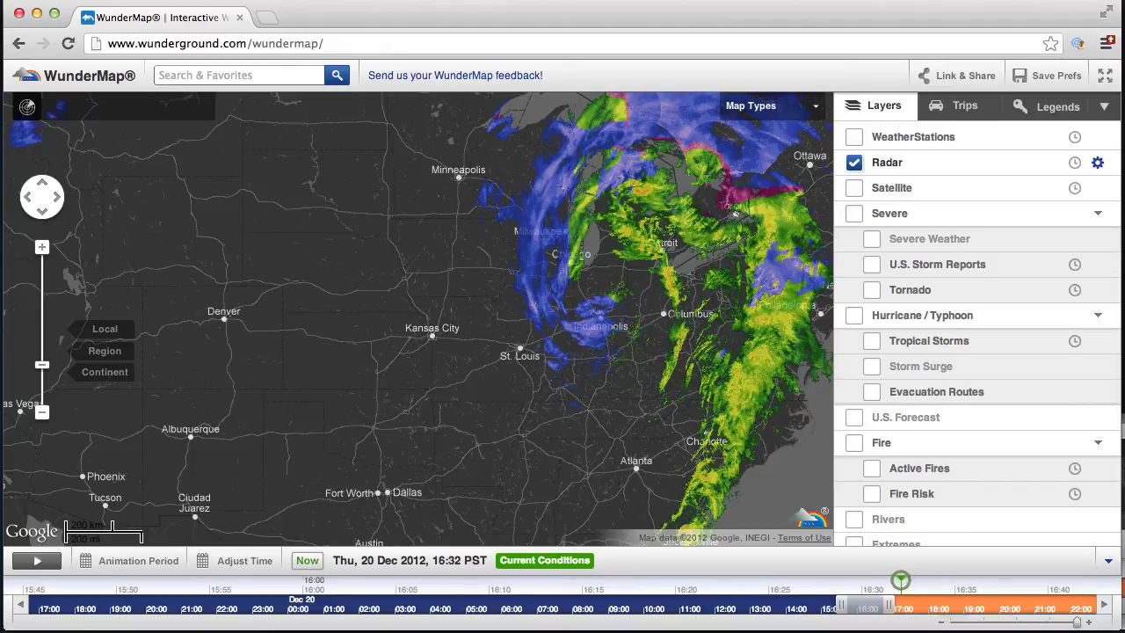
left_click(557, 585)
left_click(273, 584)
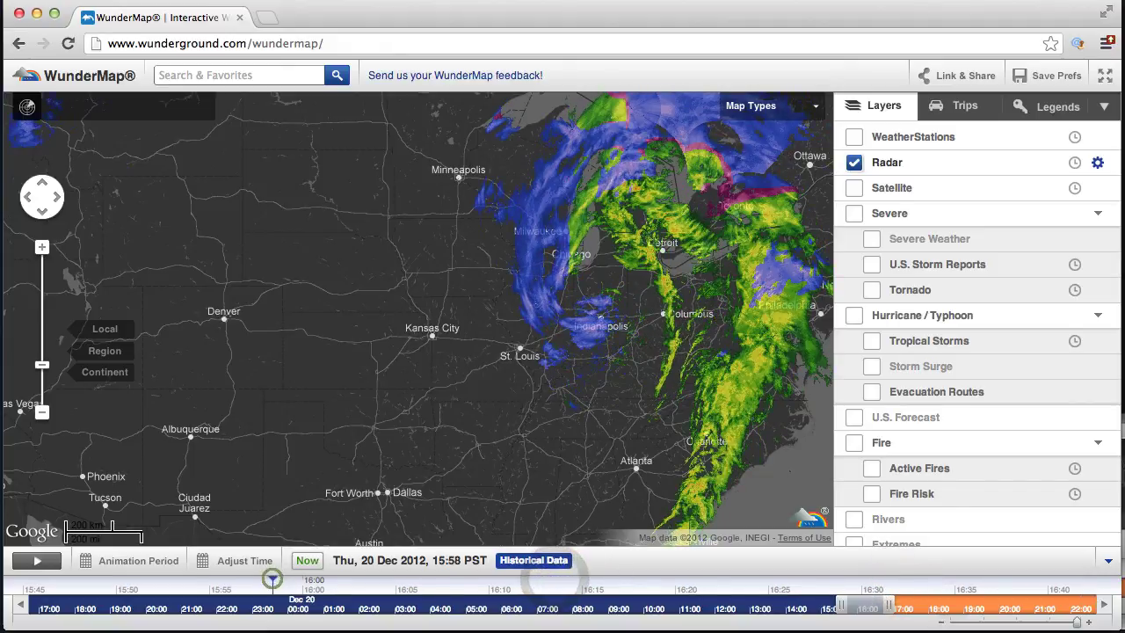
left_click(159, 586)
left_click(68, 586)
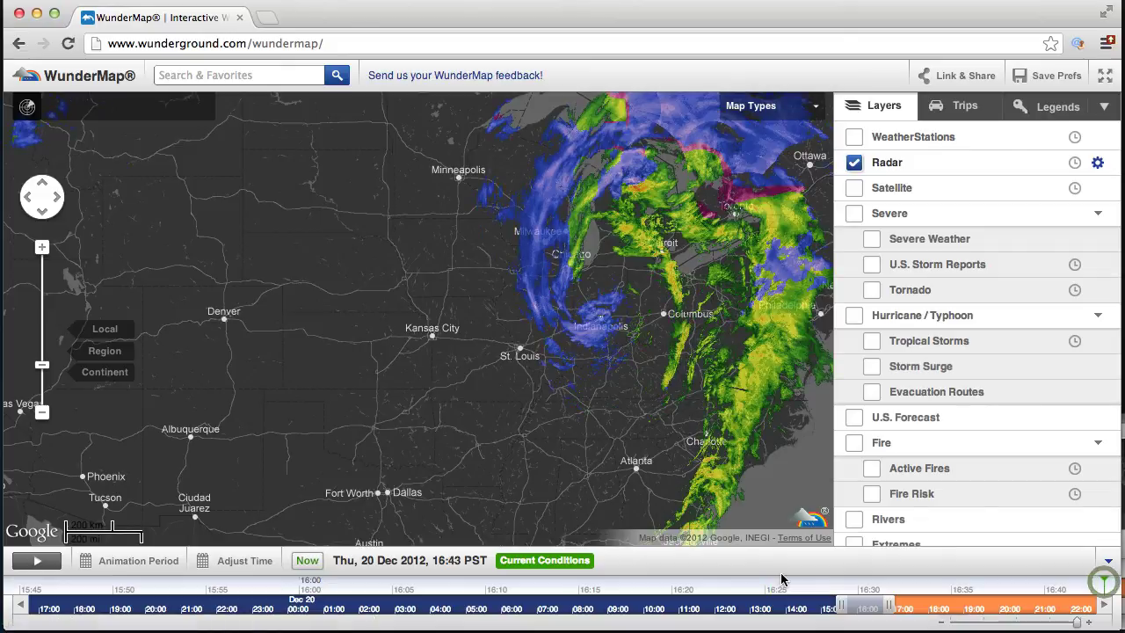
left_click_drag(875, 614, 934, 607)
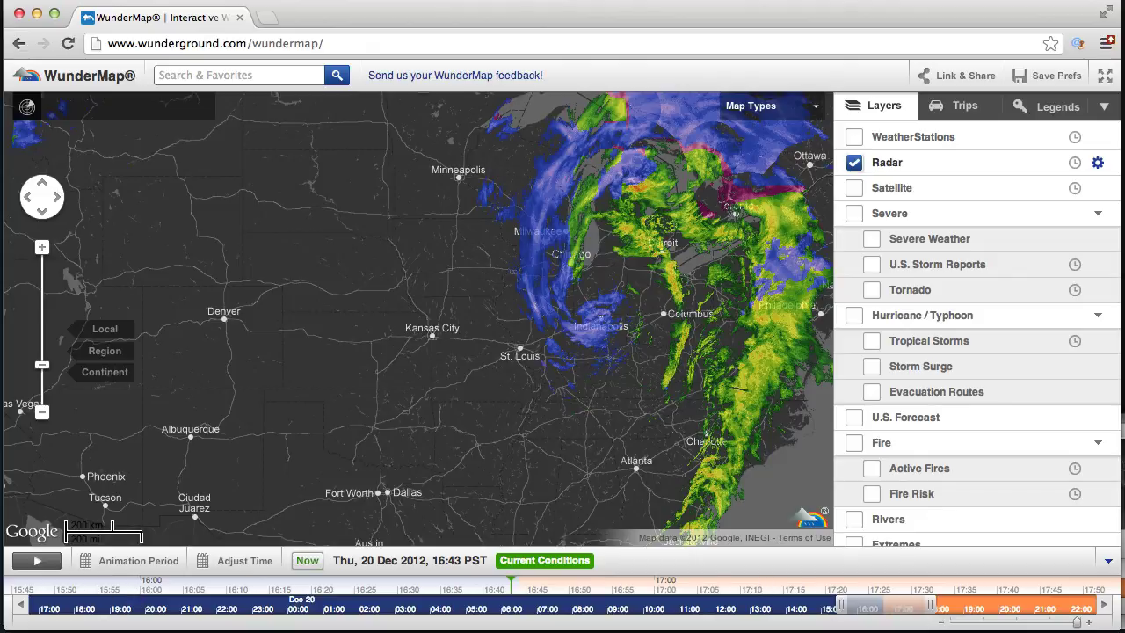
mouse_move(901, 603)
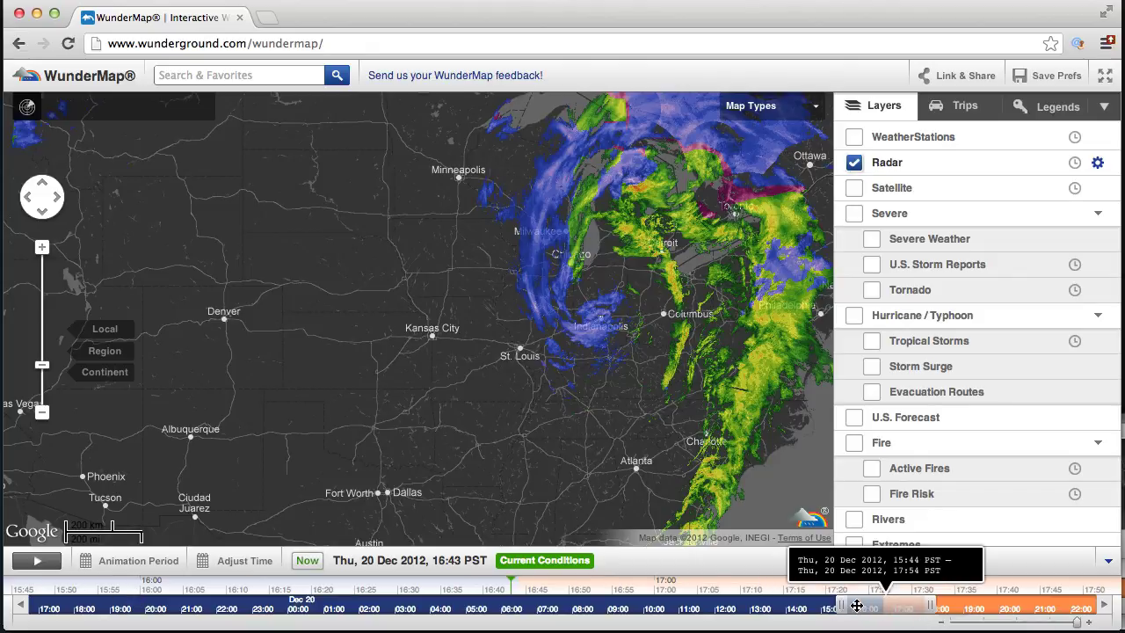
- Widen the animation window and step the radar from 09:47 through 10:59 to about 14:29 PST
left_click_drag(844, 604, 525, 605)
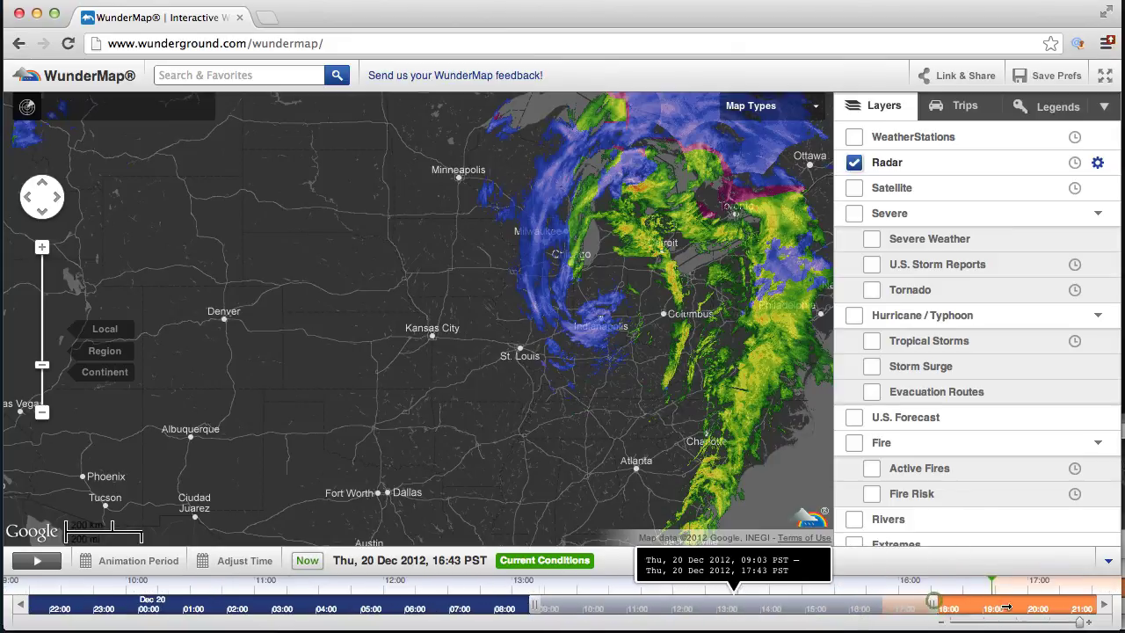
left_click_drag(932, 604, 1000, 604)
left_click(85, 582)
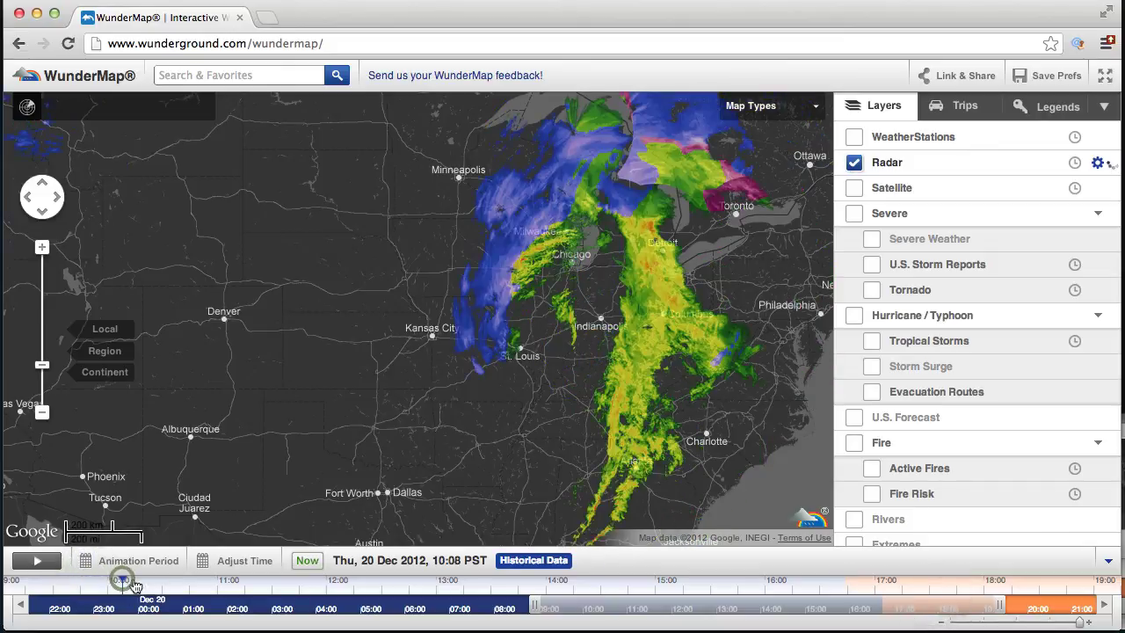
left_click_drag(119, 580, 217, 590)
left_click(303, 587)
left_click(406, 586)
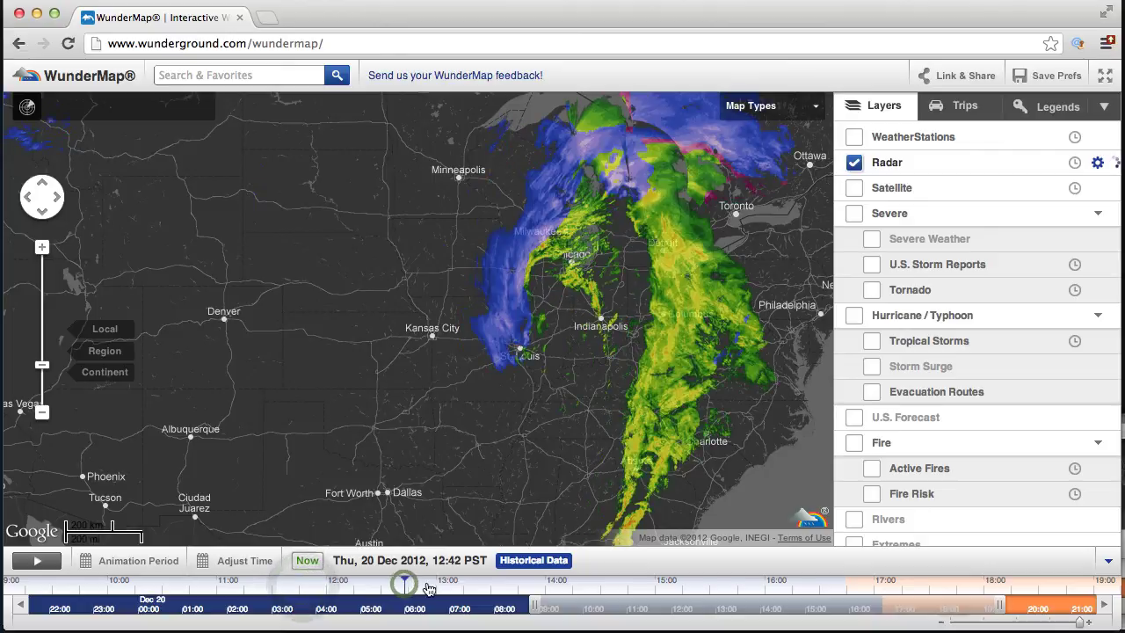
left_click(500, 586)
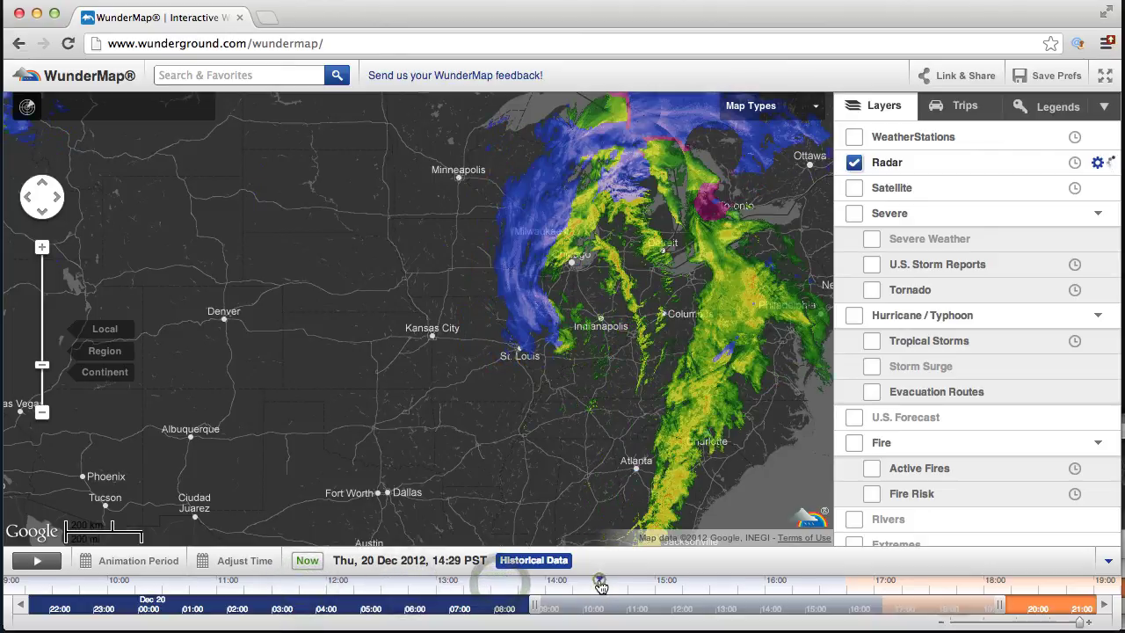
left_click(598, 585)
- Step through 15:55 and 16:31 into forecast frames at 18:23 and 19:02, then extend the period to 19 Dec
left_click_drag(709, 589, 847, 596)
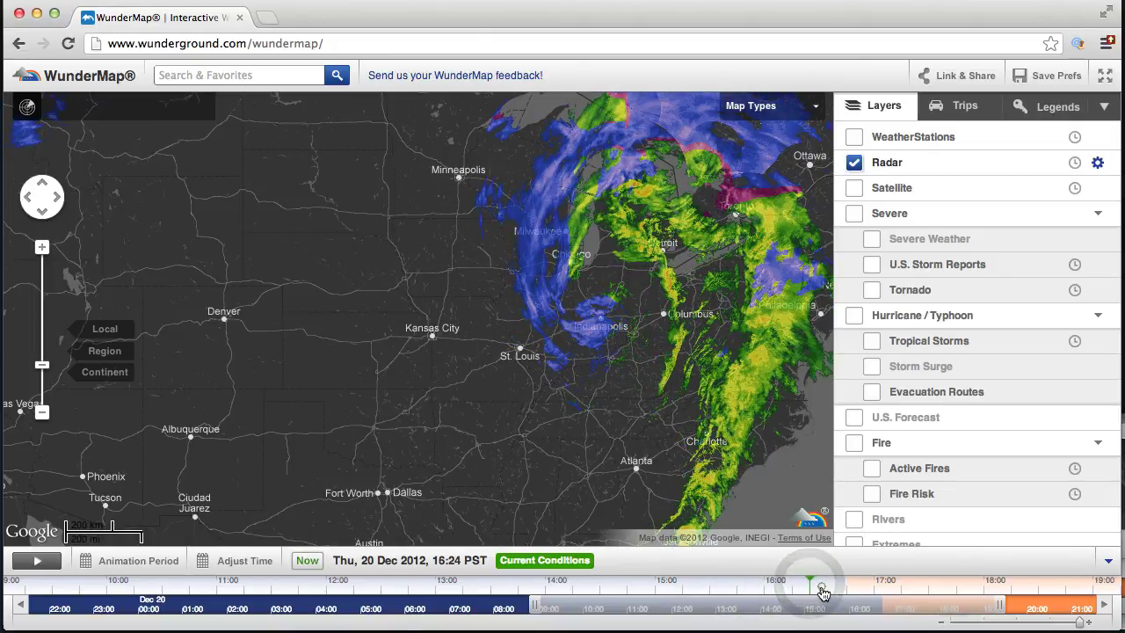
left_click(823, 589)
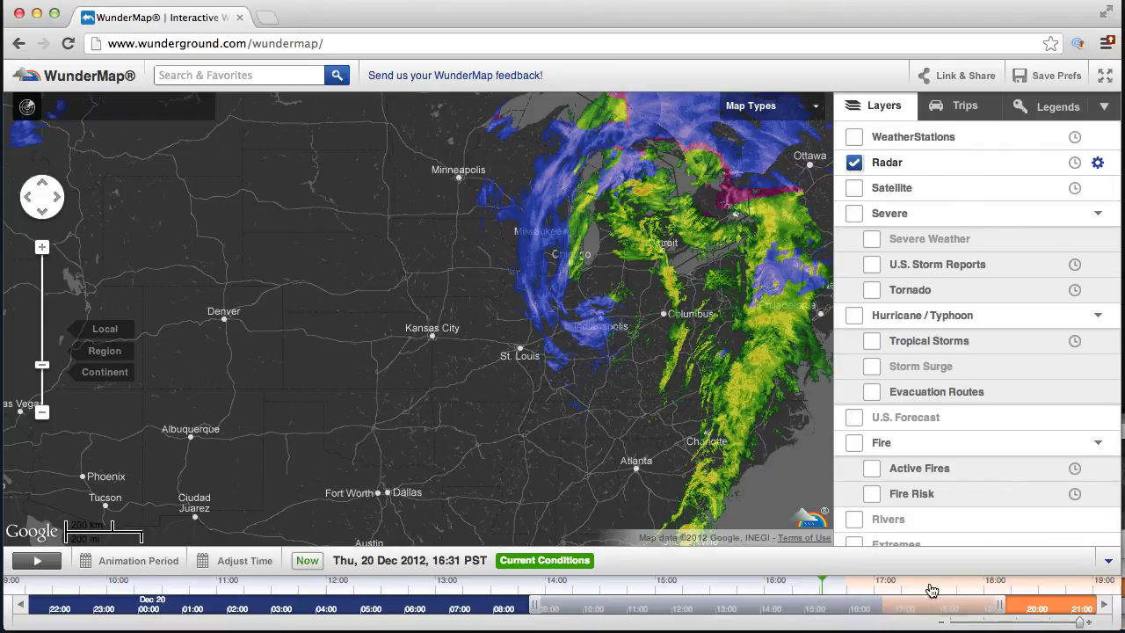
left_click(982, 585)
left_click(1027, 586)
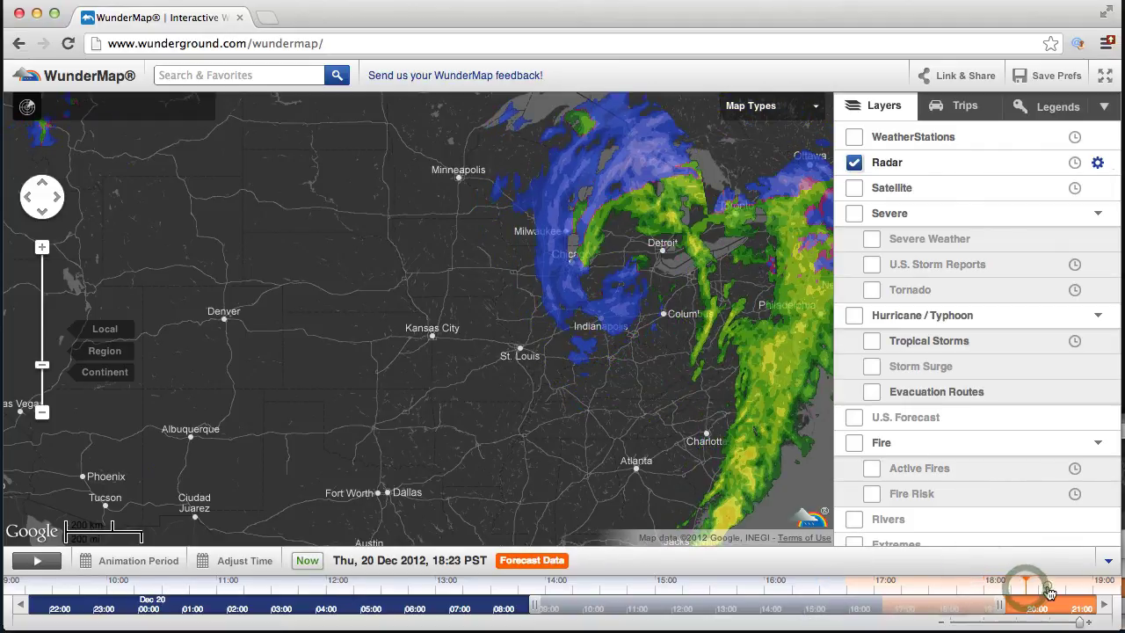
left_click_drag(1050, 594, 866, 594)
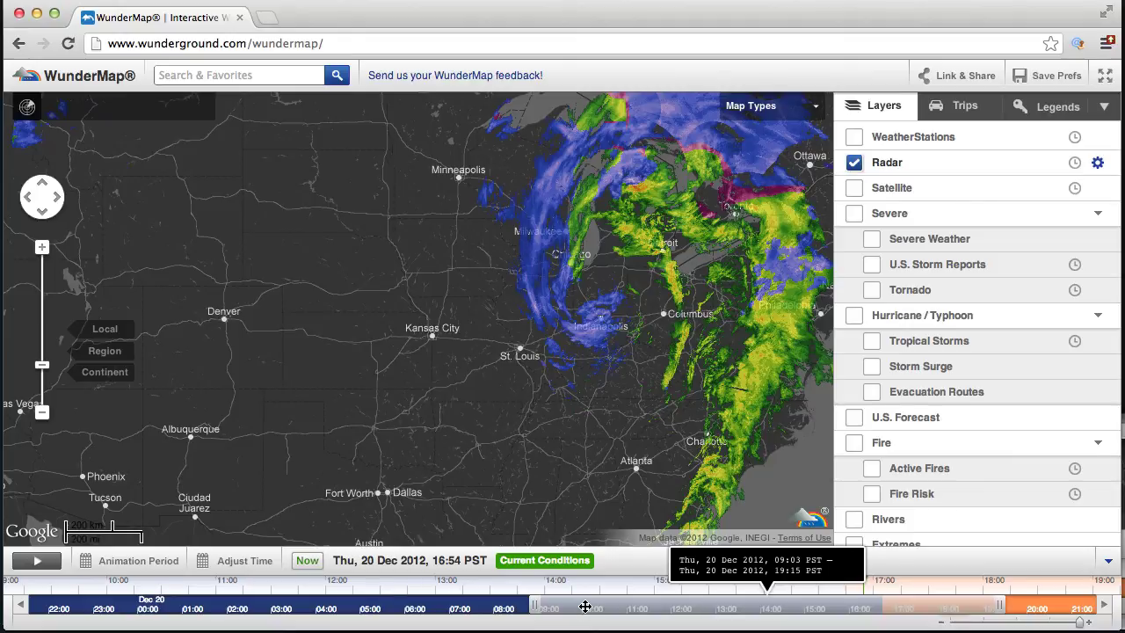
left_click_drag(533, 607, 146, 605)
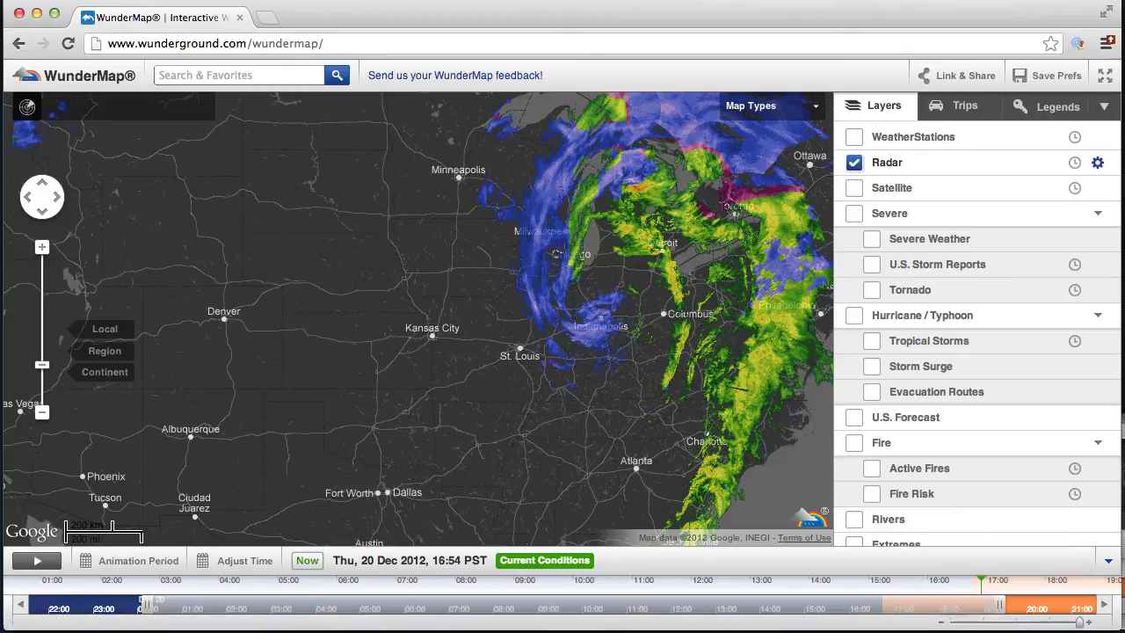
- Zoom the timeline to days, extend it back to Dec 14, and view radar for 16, 17 and 18 Dec
left_click_drag(1081, 624, 1052, 626)
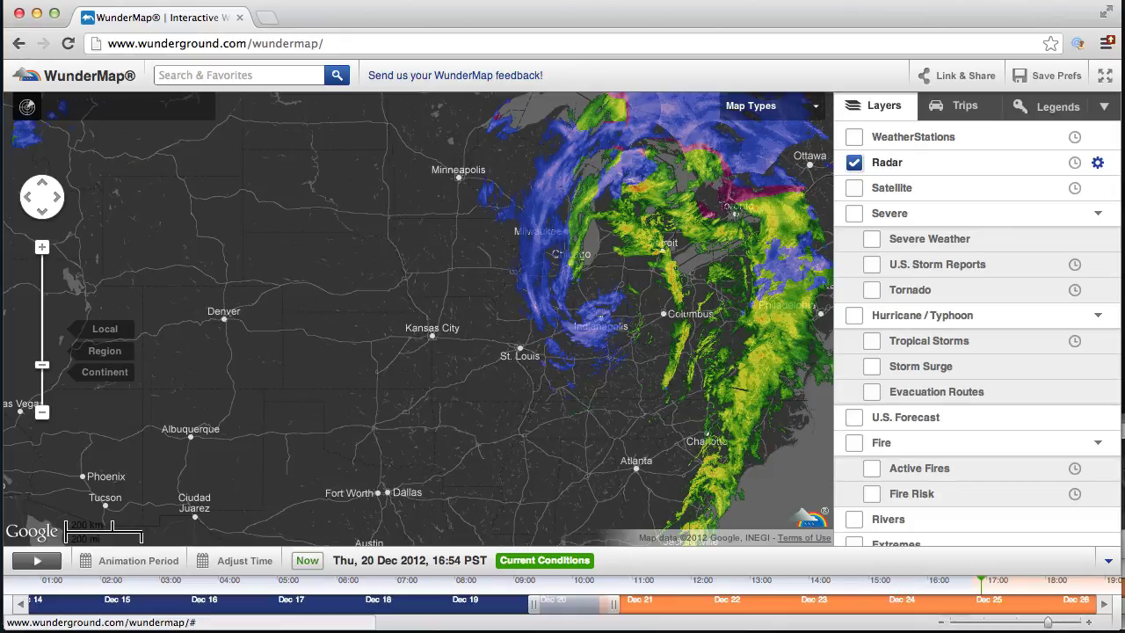
left_click_drag(521, 603, 117, 625)
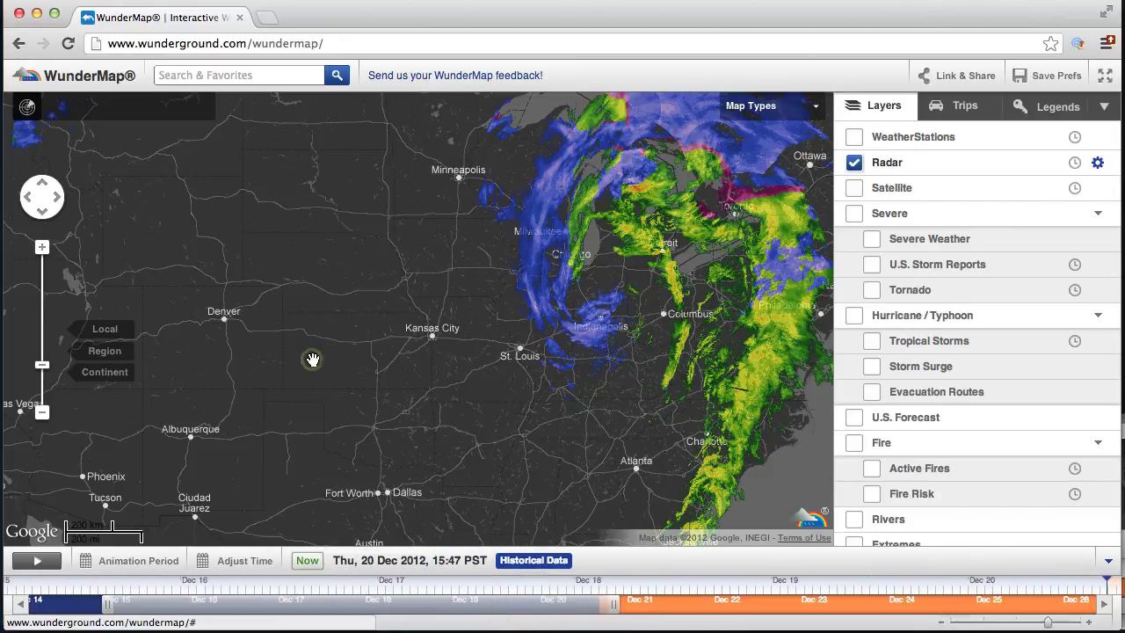
left_click(370, 595)
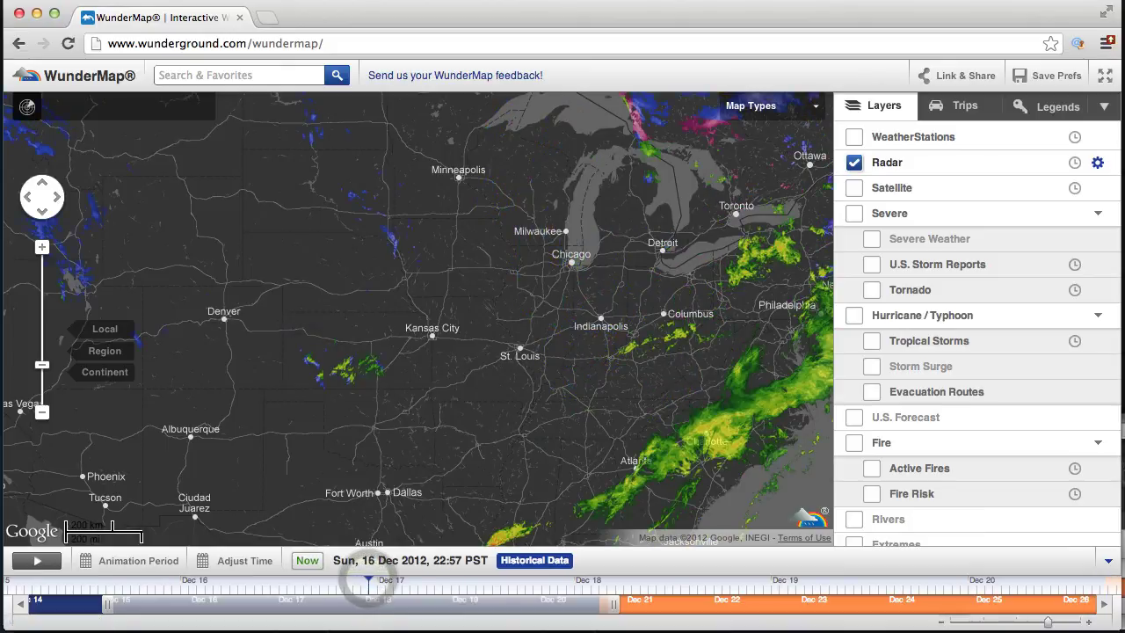
left_click_drag(371, 580, 296, 582)
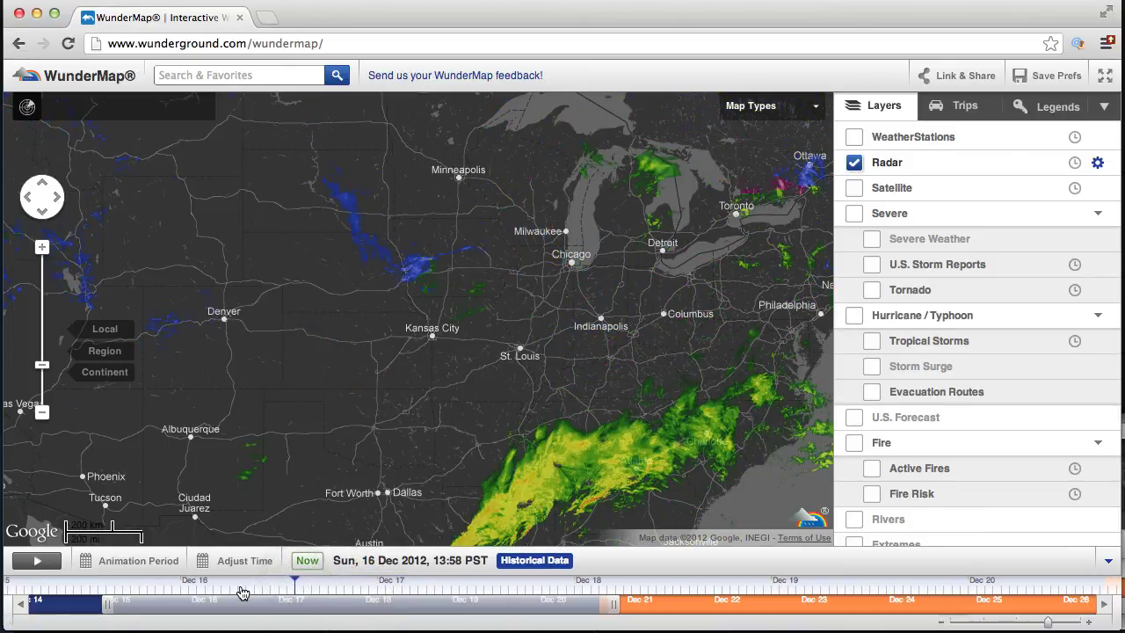
left_click(493, 589)
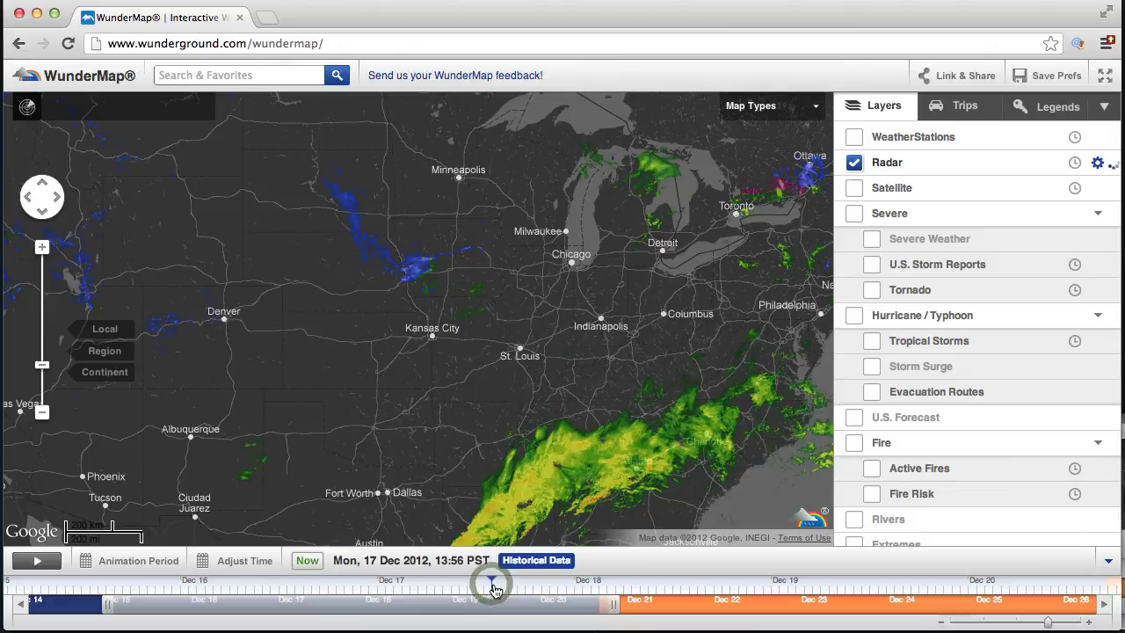
left_click(670, 589)
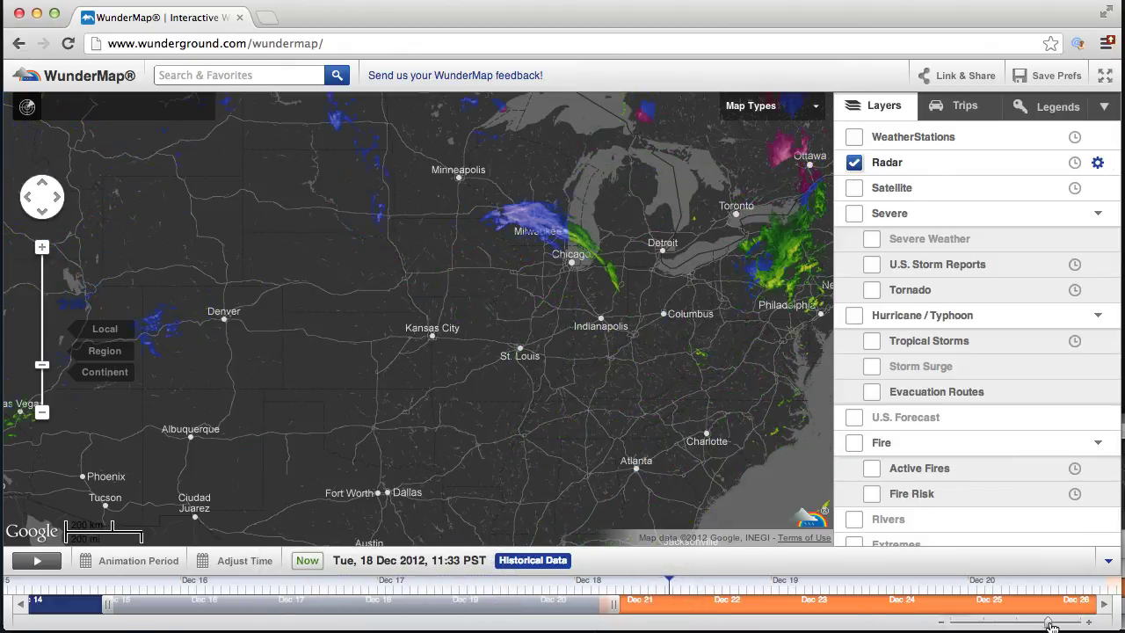
- Zoom the timeline out to months and show historical radar for August and September 2012
left_click_drag(1048, 622, 438, 604)
mouse_move(999, 604)
left_click(479, 582)
left_click(643, 588)
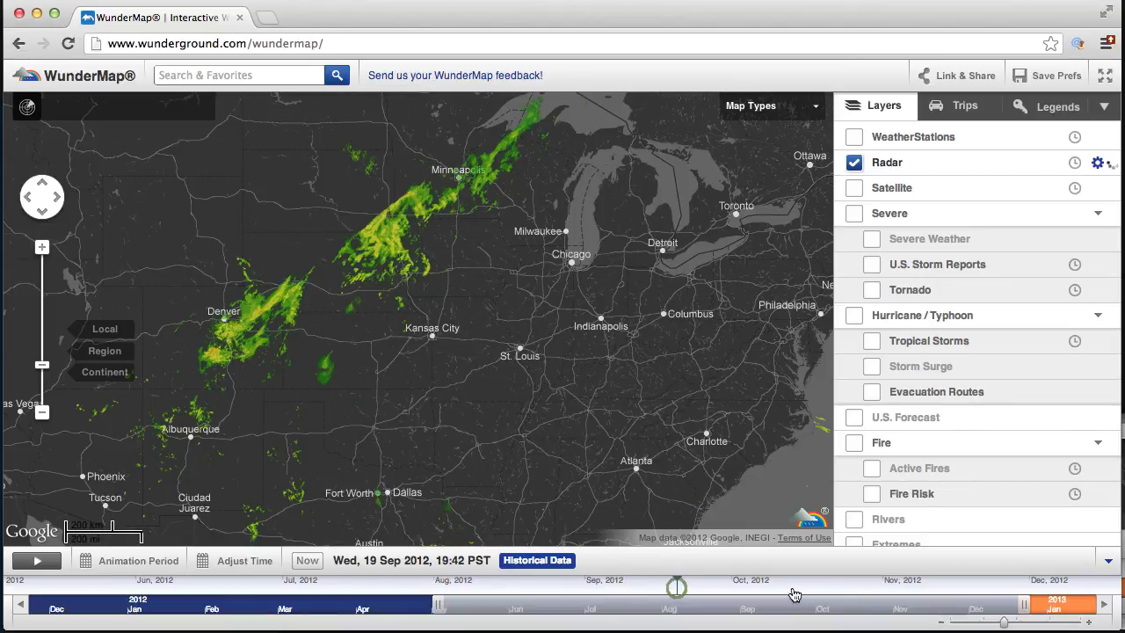
- Show conditions for 24 Oct and 10 Nov 2012, then 27 Jun 2012 with satellite imagery
left_click(848, 589)
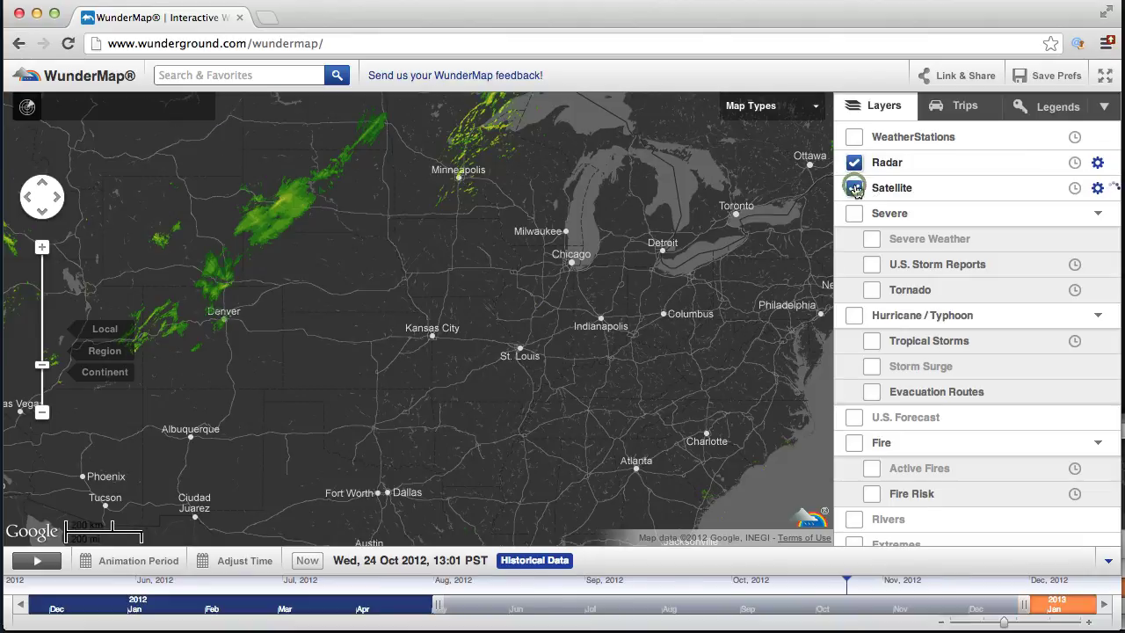
left_click(932, 587)
left_click(268, 587)
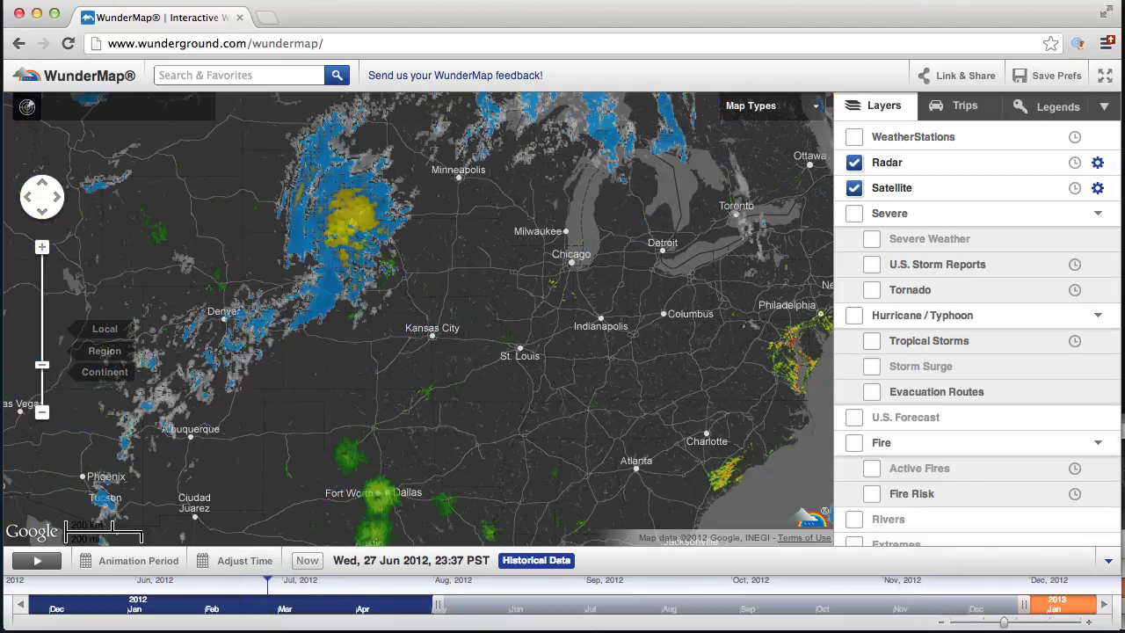
- Turn off the Radar and Satellite layers, return to the current time, and zoom the timeline back in
left_click(854, 163)
left_click(854, 187)
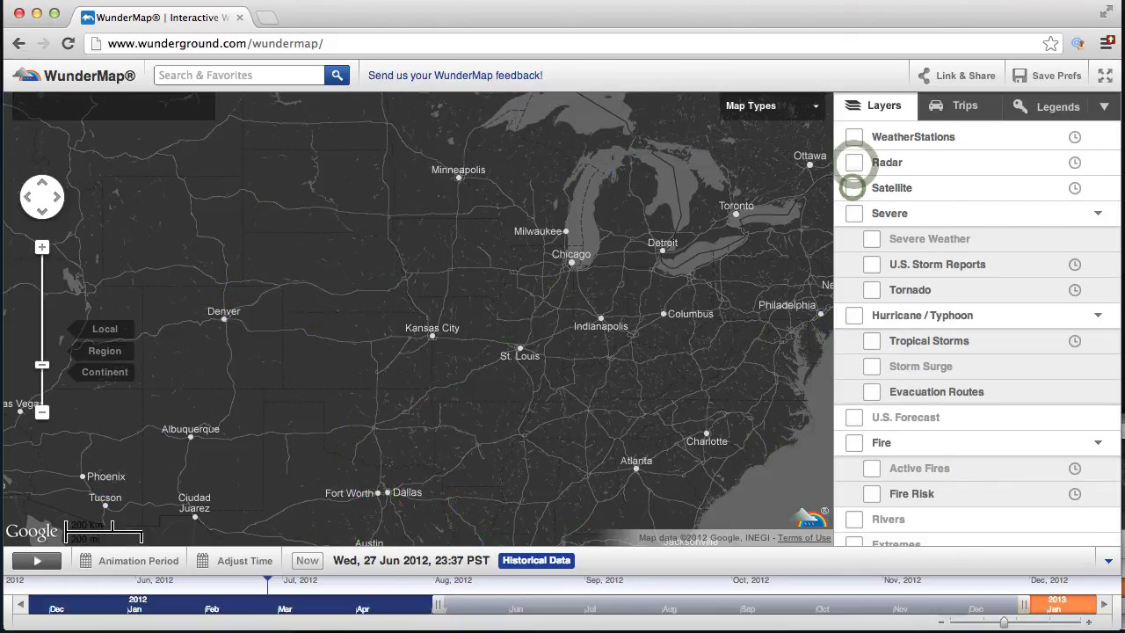
left_click(309, 561)
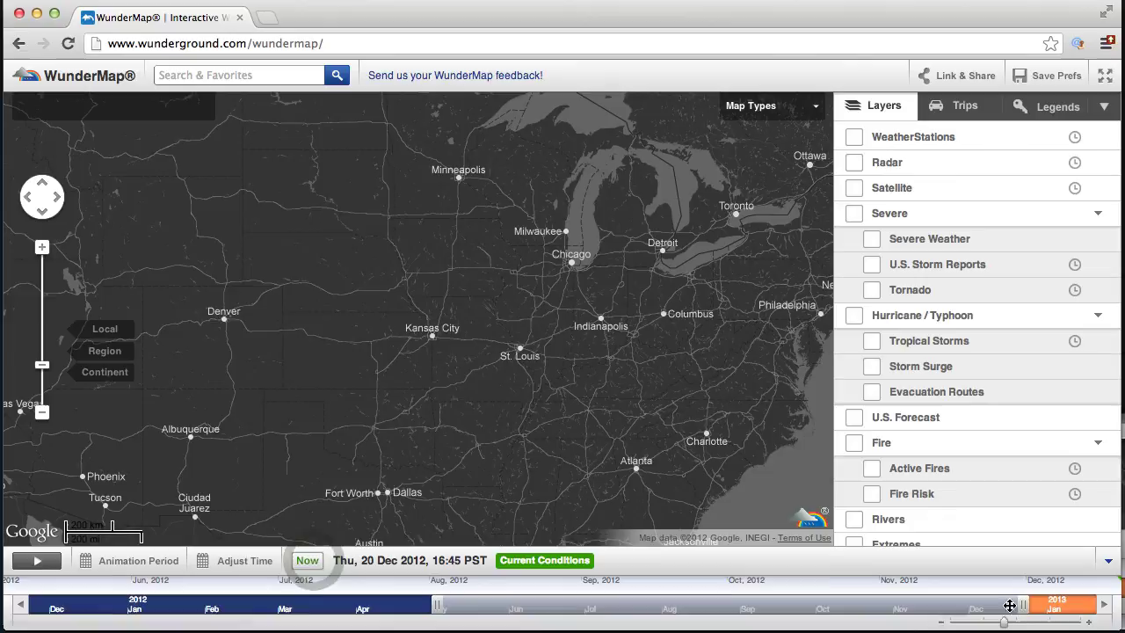
mouse_move(998, 561)
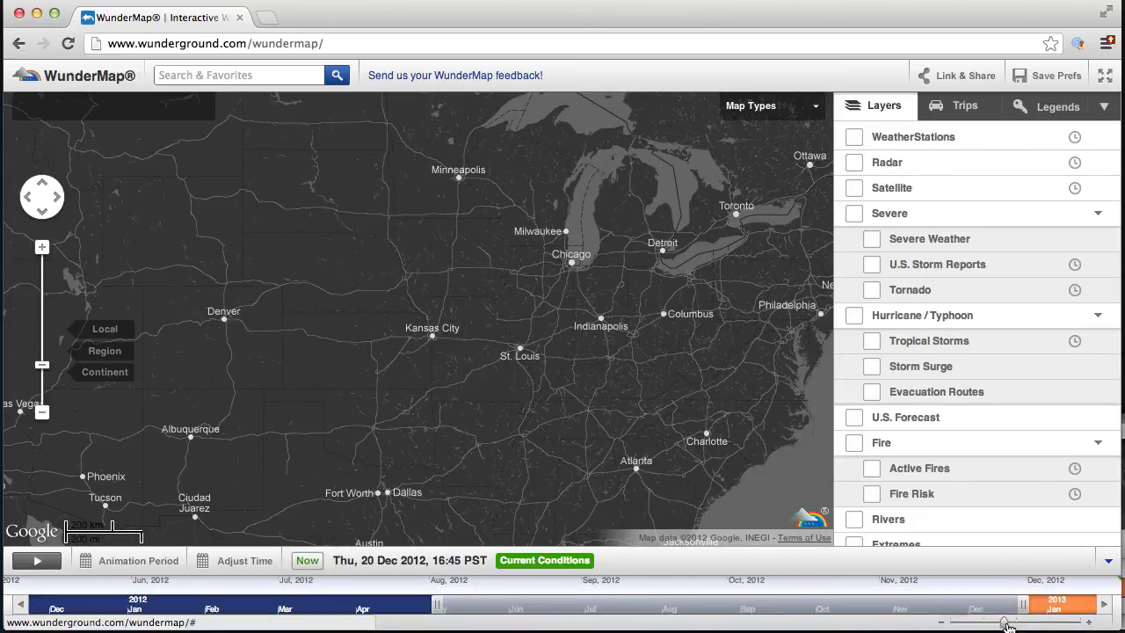
left_click_drag(1005, 624, 1080, 623)
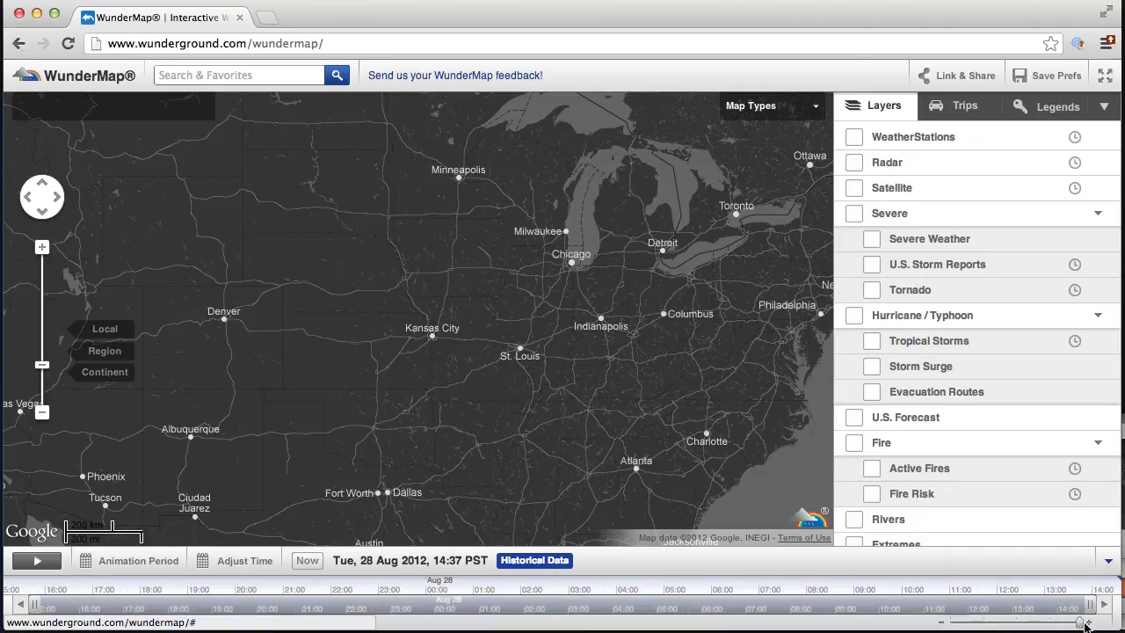
left_click(309, 561)
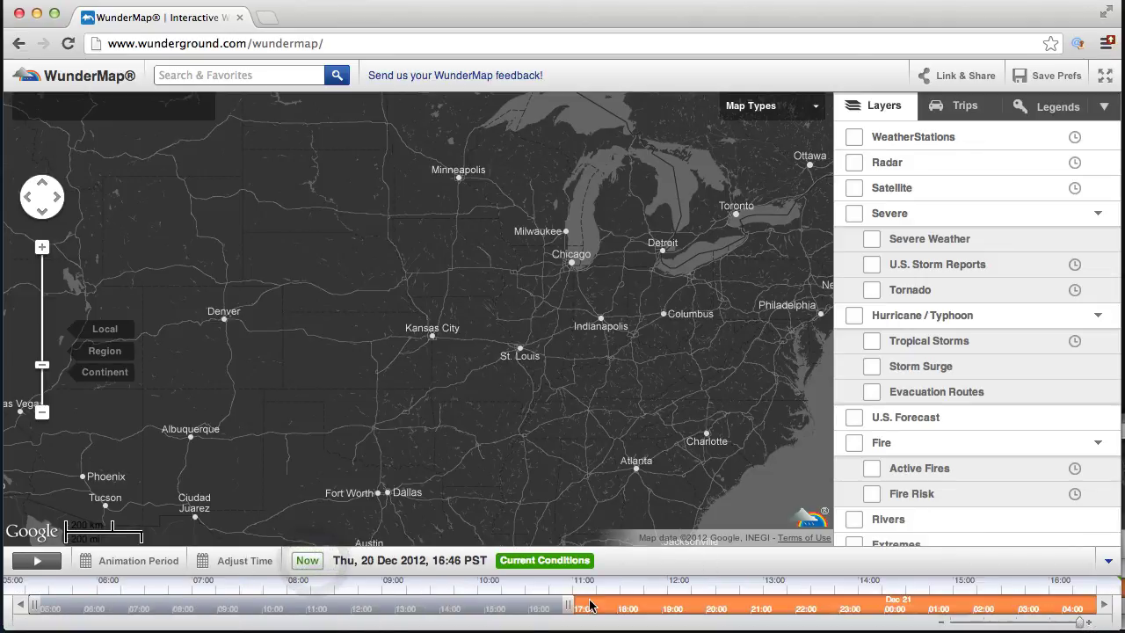
- Shorten the animation period to the afternoon, view 14:36 then 14:56, and turn Radar back on
left_click_drag(36, 604, 404, 607)
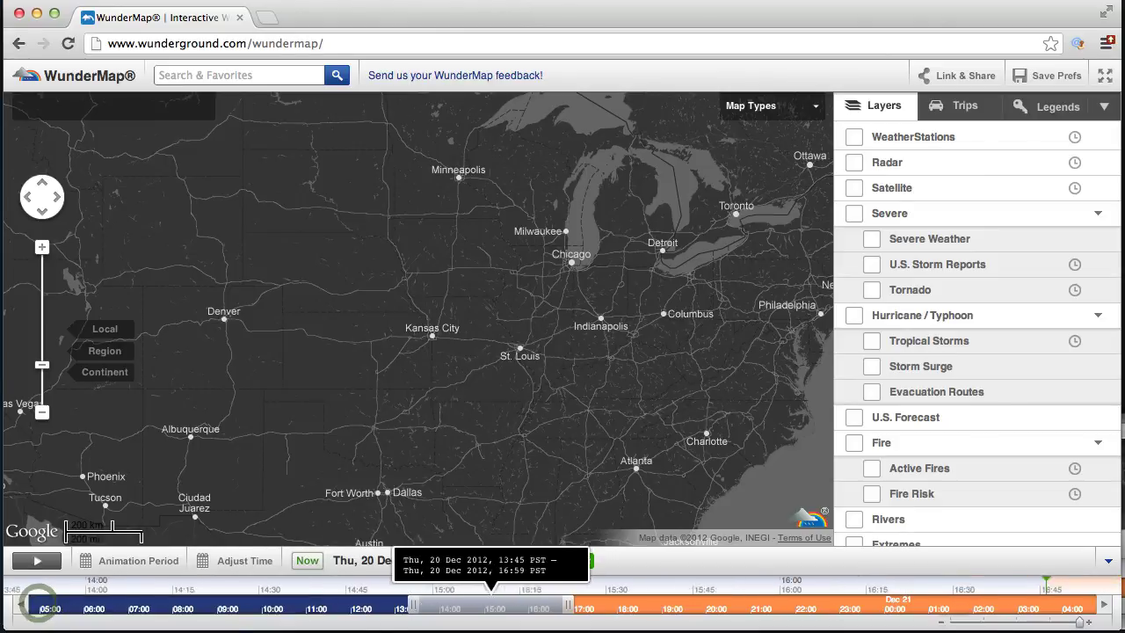
left_click(434, 591)
left_click(540, 587)
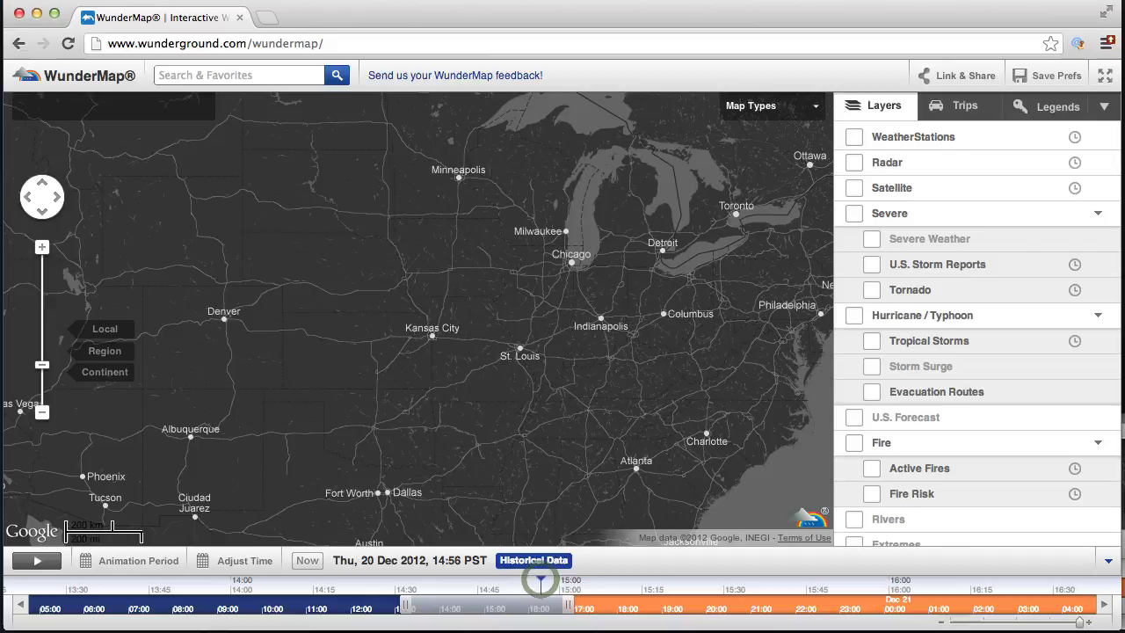
left_click(856, 163)
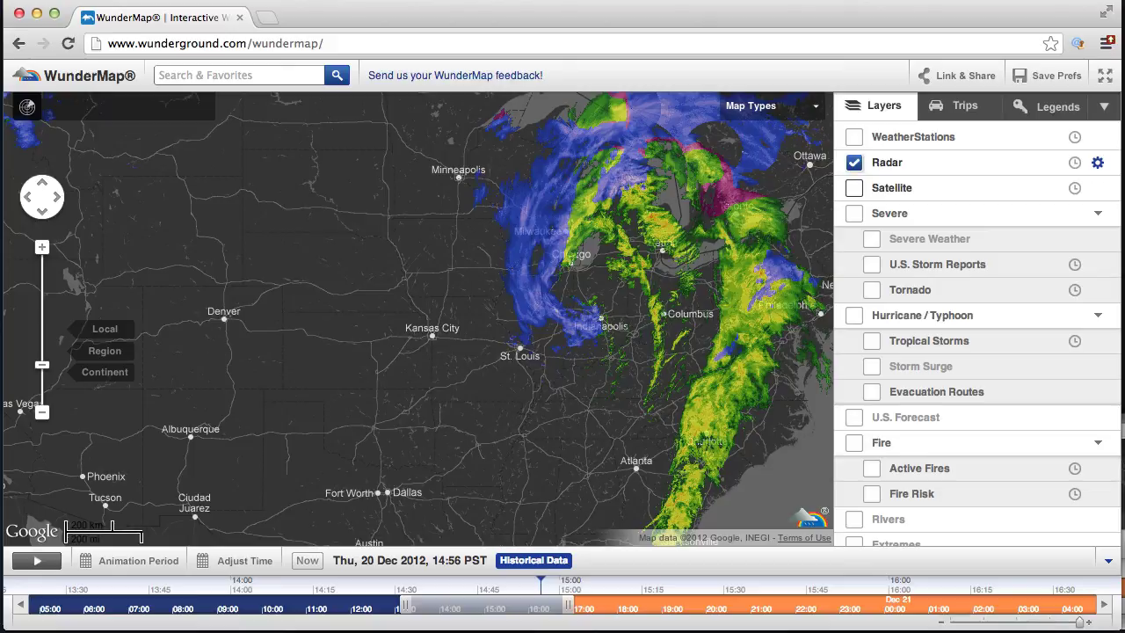
- Turn on storm tracks in the radar settings, jump to current conditions, and check the detected storms list
left_click(1097, 162)
left_click(864, 292)
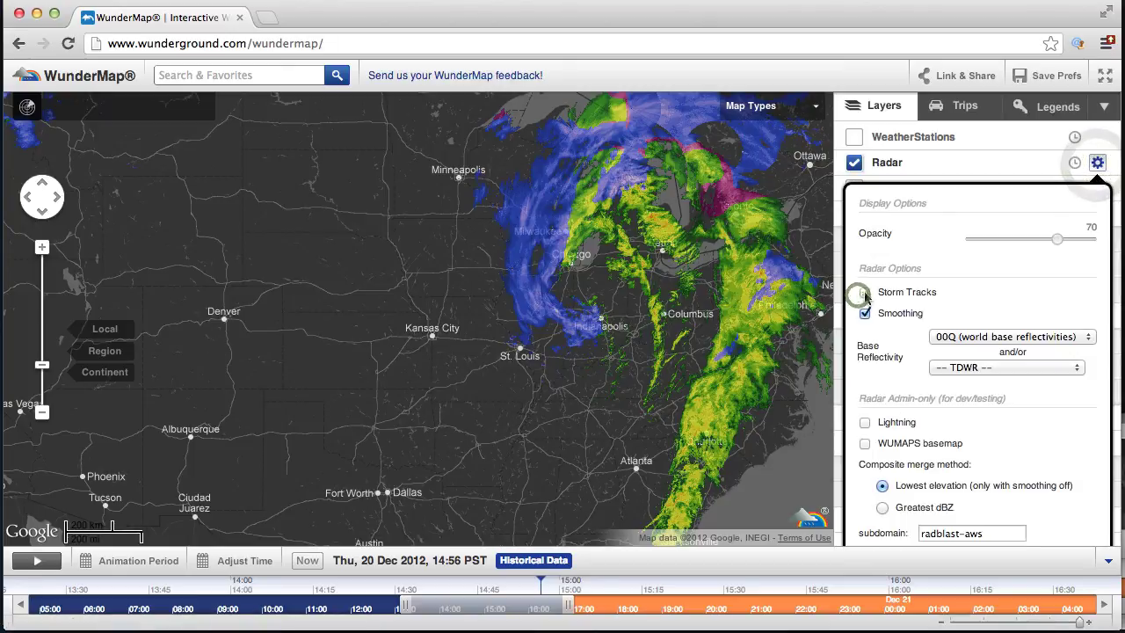
left_click(1097, 162)
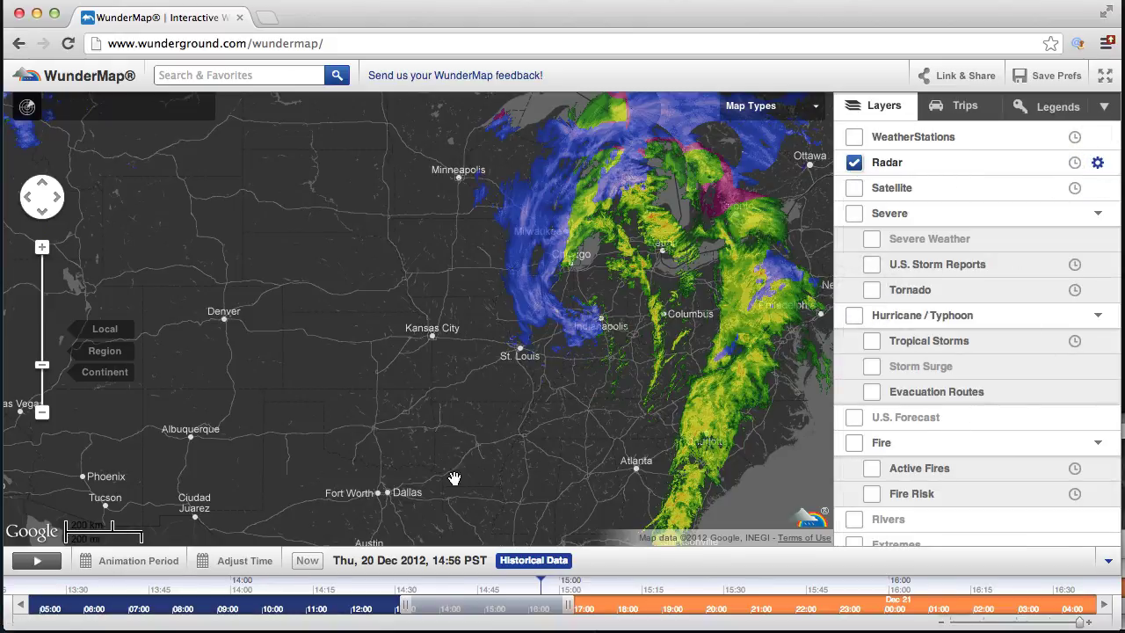
left_click(307, 560)
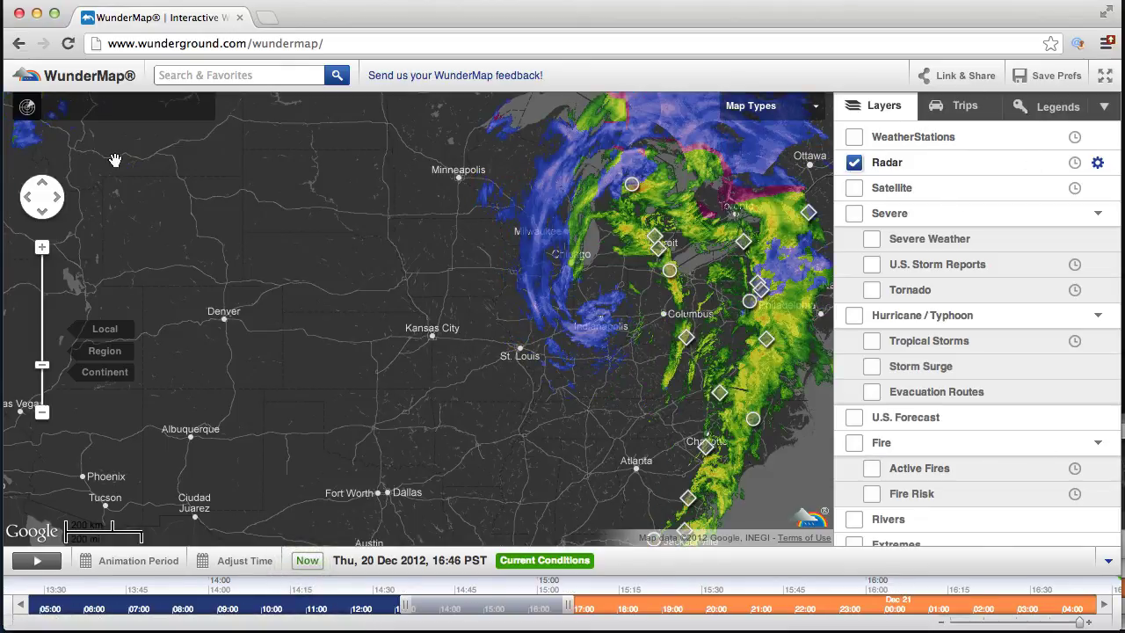
left_click(27, 109)
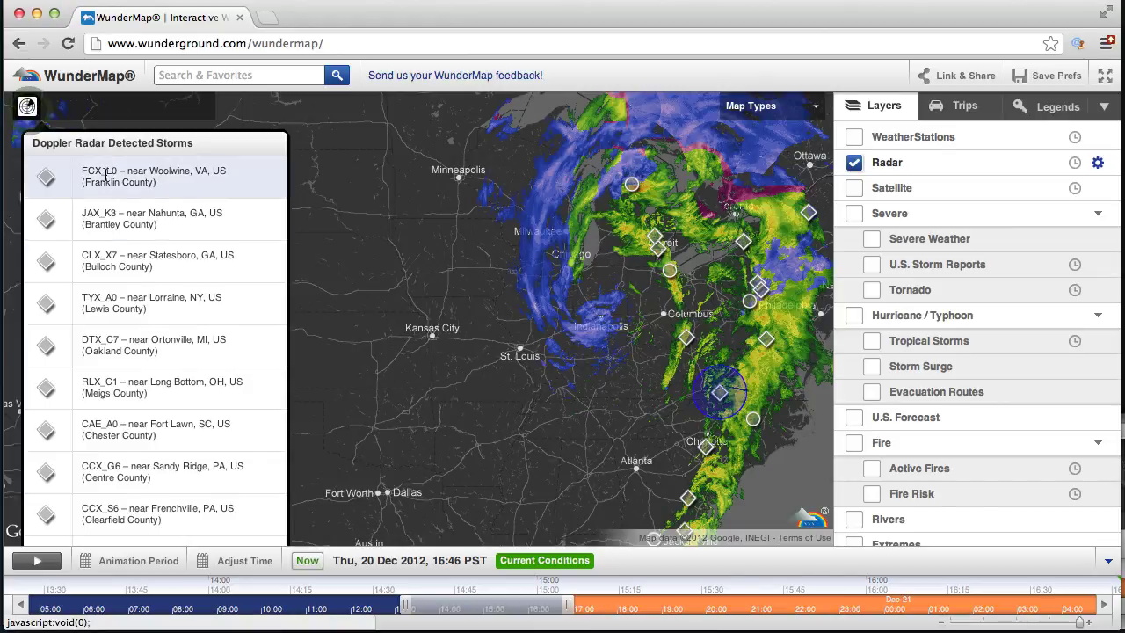
left_click(27, 109)
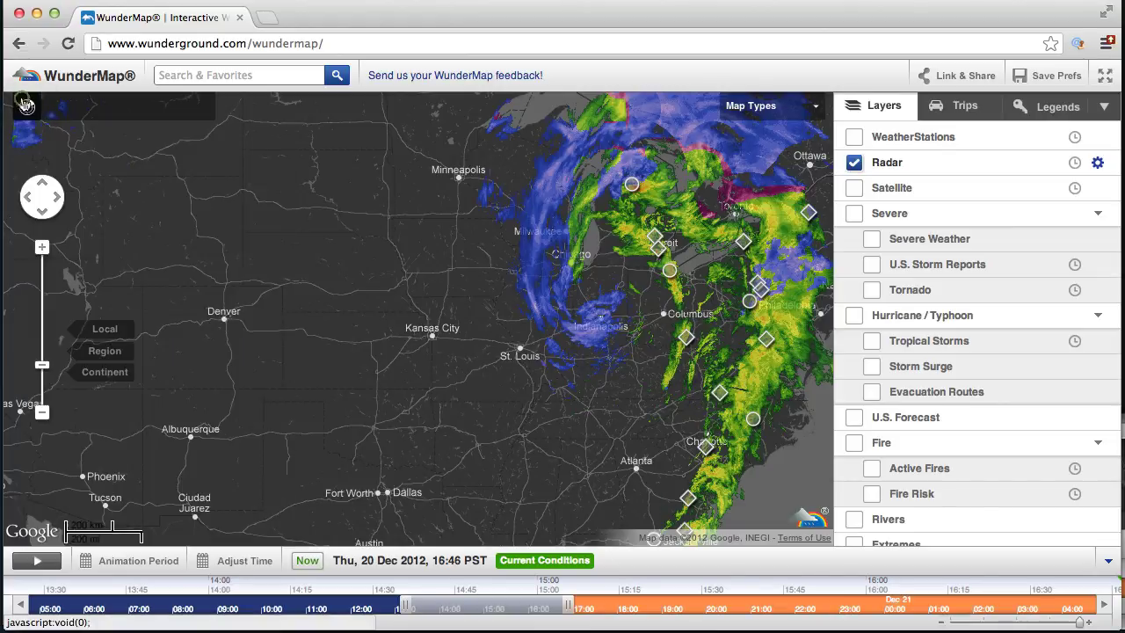
- Zoom the radar map in three levels around Chicago and southern Lake Michigan
double_click(587, 265)
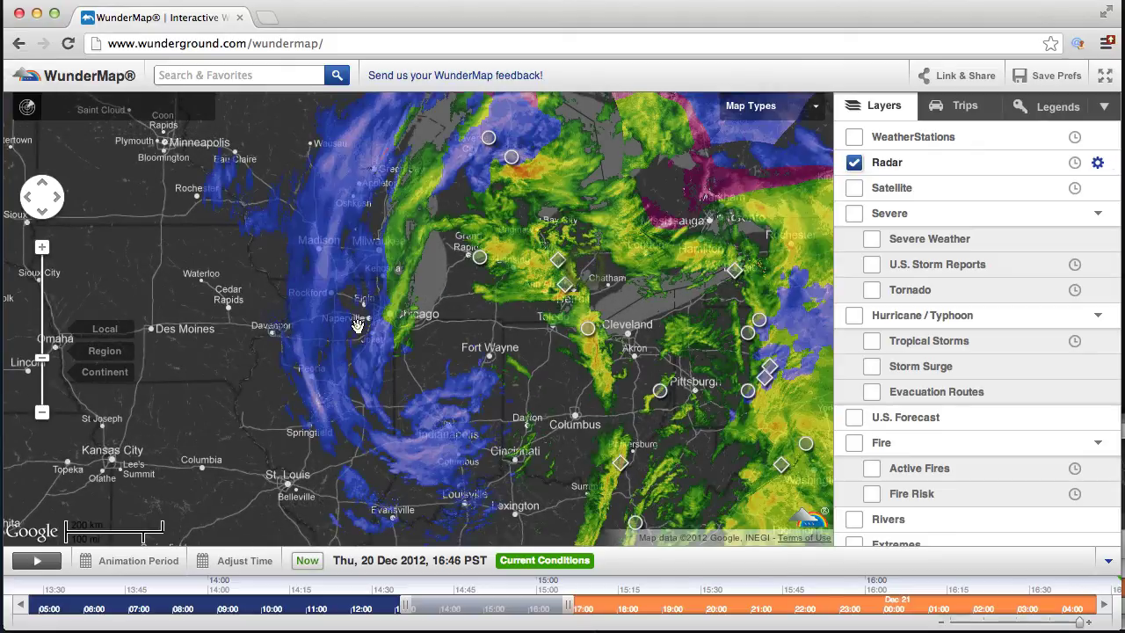
double_click(357, 328)
double_click(523, 283)
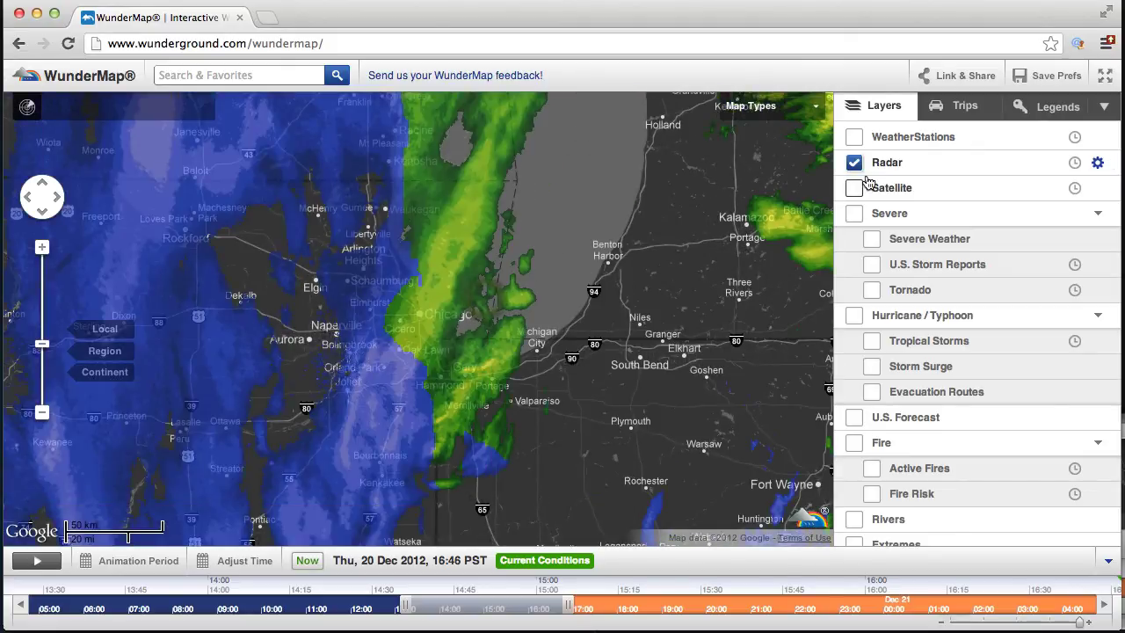
- Hide radar, zoom further into Chicago, and show weather station temperatures with their station list
left_click(853, 163)
double_click(431, 320)
left_click(854, 136)
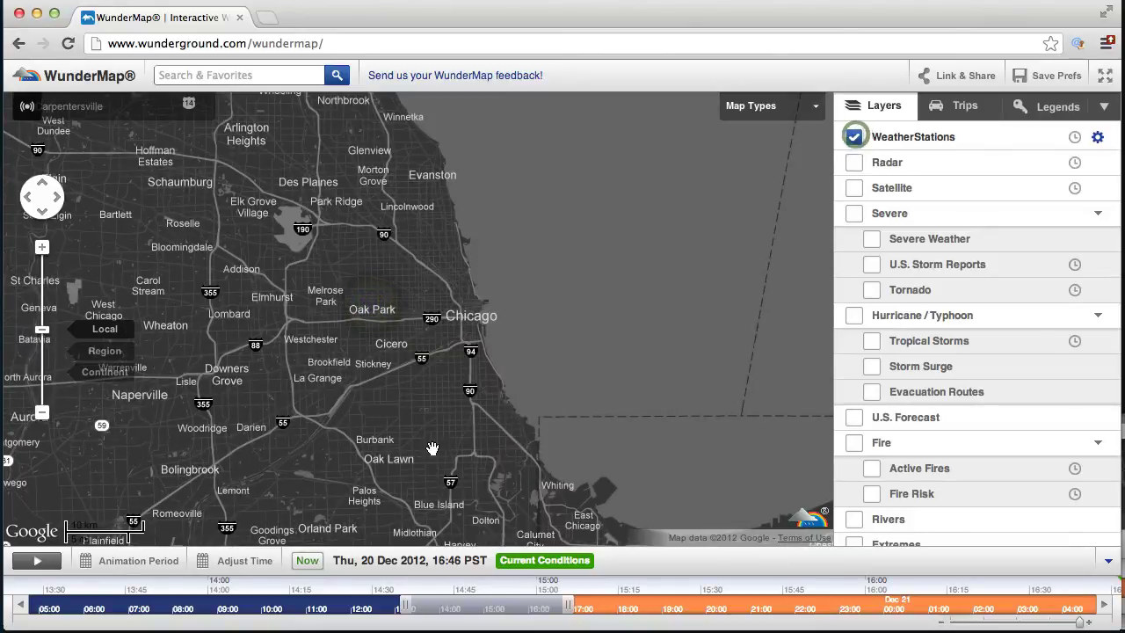
left_click(27, 106)
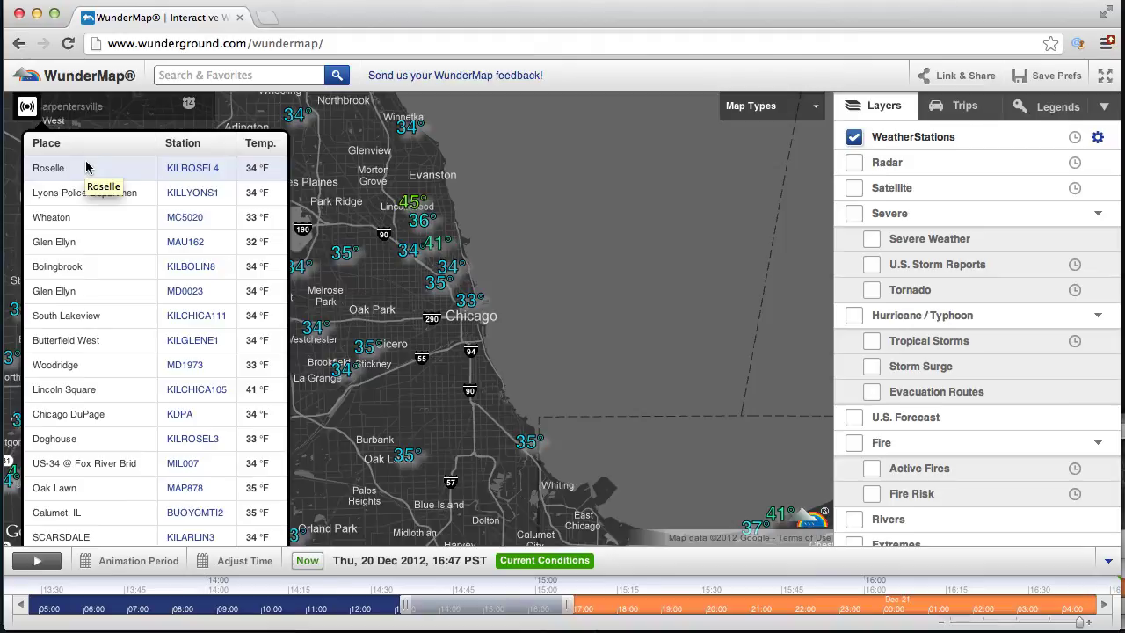
left_click(27, 105)
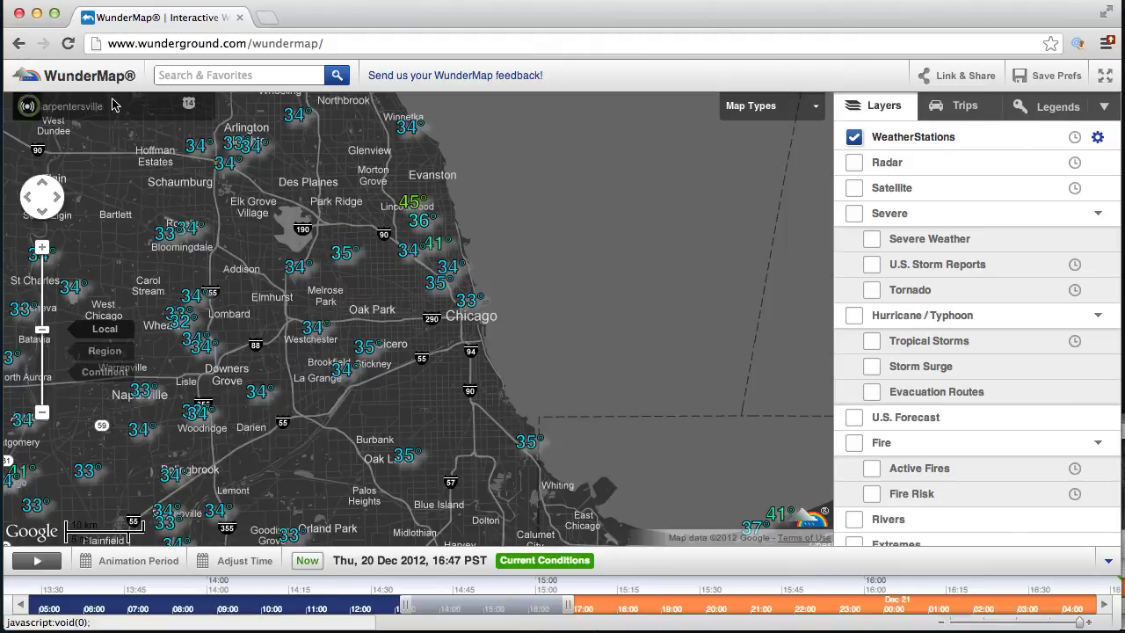
- Hide the weather stations and toggle the Severe weather layer on and off
left_click(854, 138)
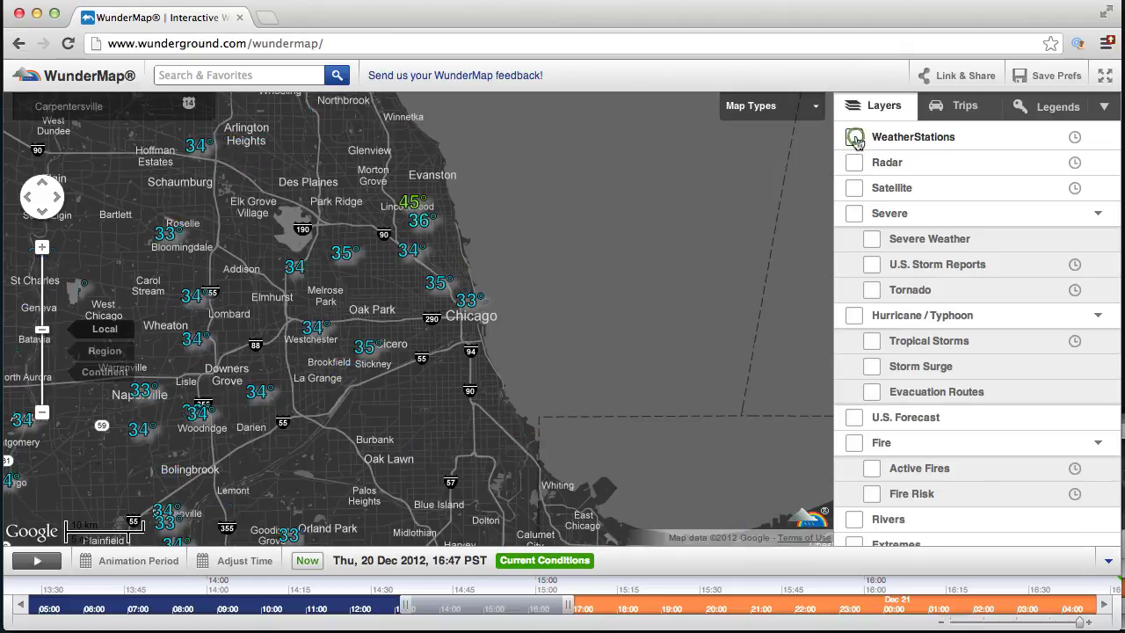
left_click(854, 212)
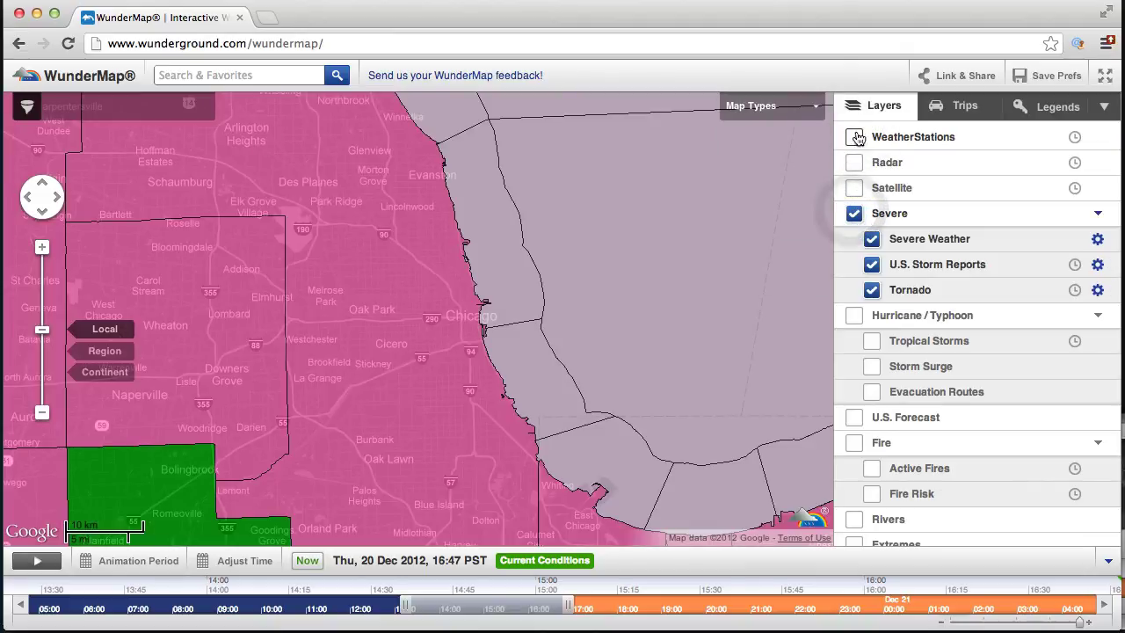
left_click(854, 213)
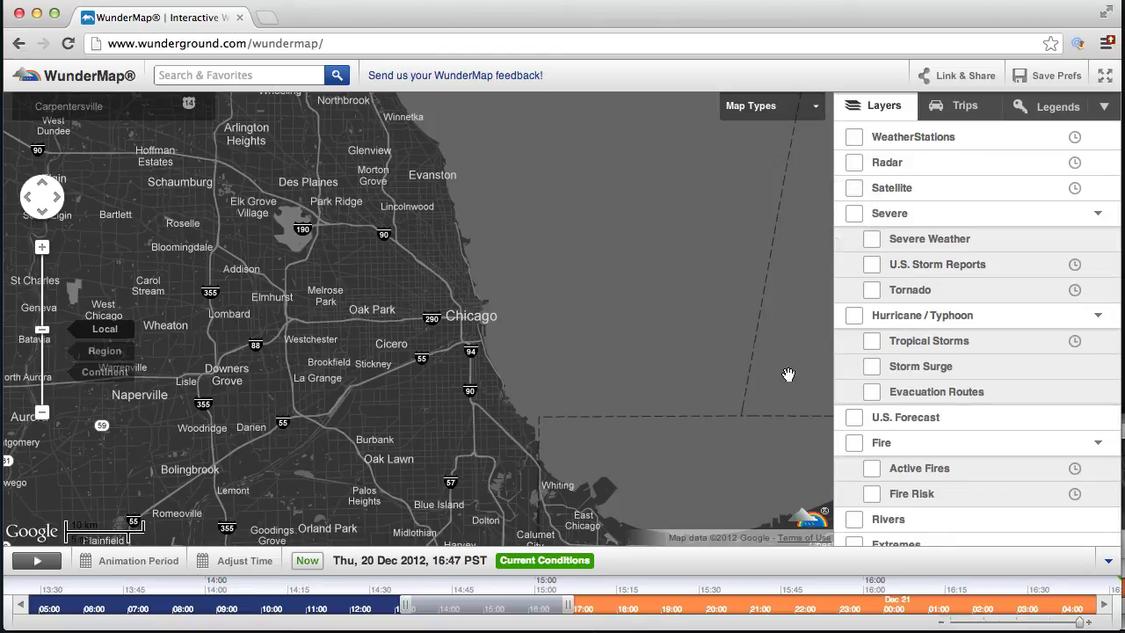
- Turn on the Hurricane / Typhoon layer and load Hurricane Katrina's 2005 Atlantic season
left_click(855, 316)
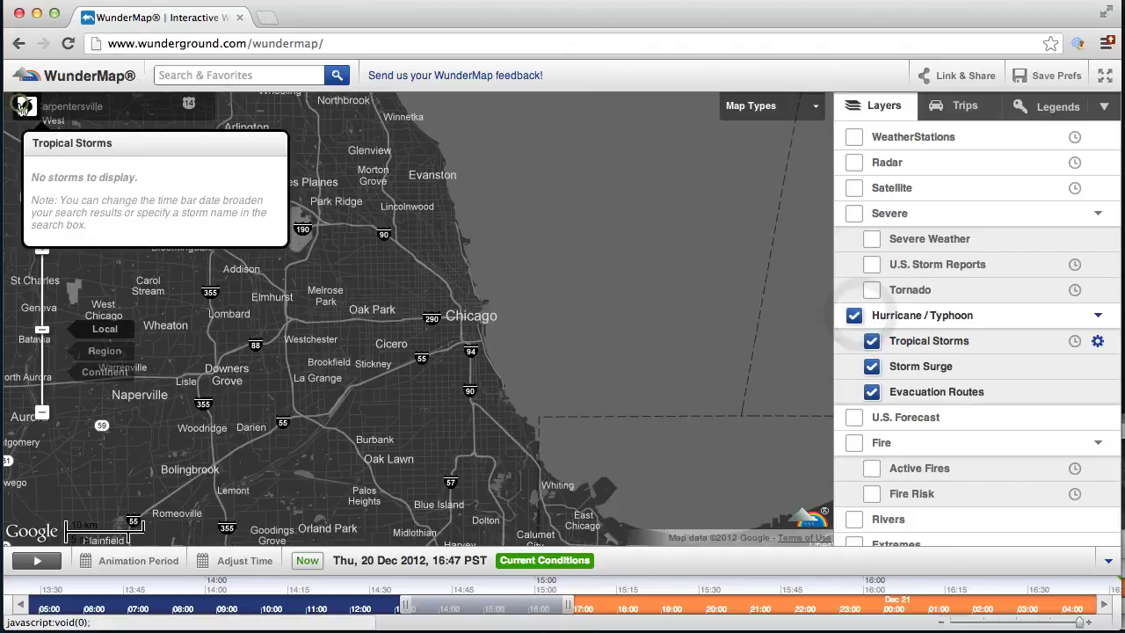
left_click(22, 107)
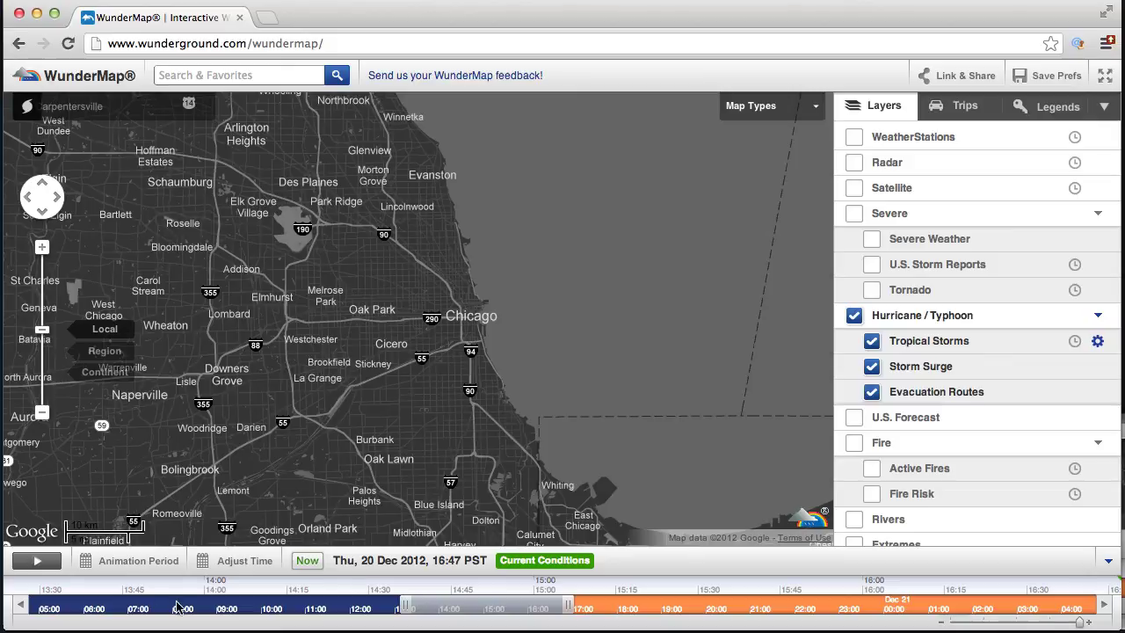
left_click(211, 75)
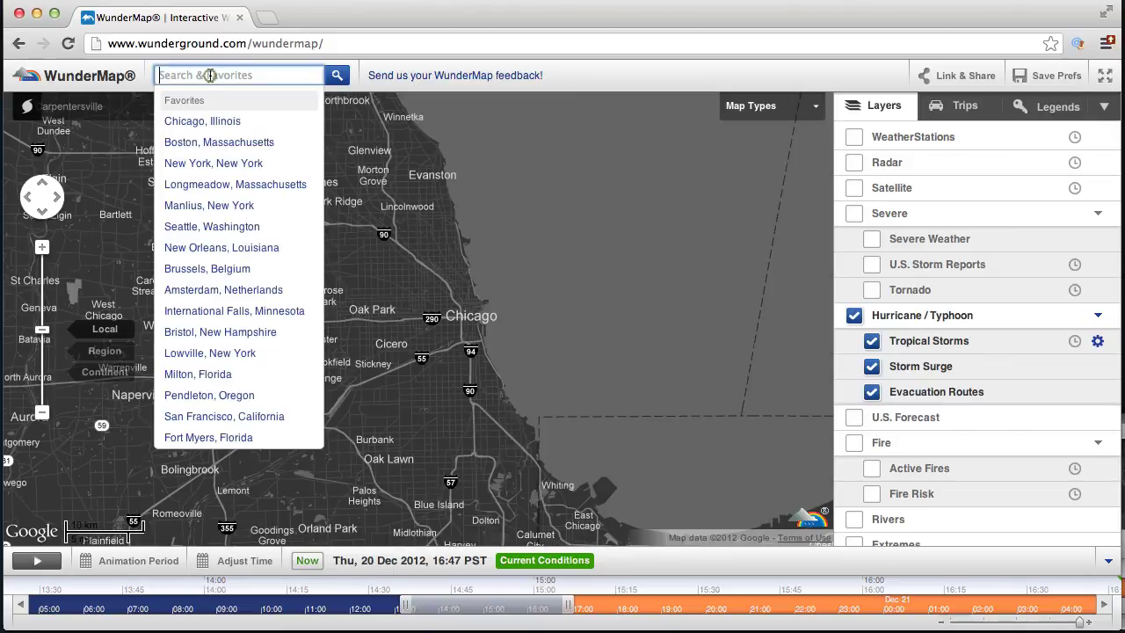
type("hurricane Katrina")
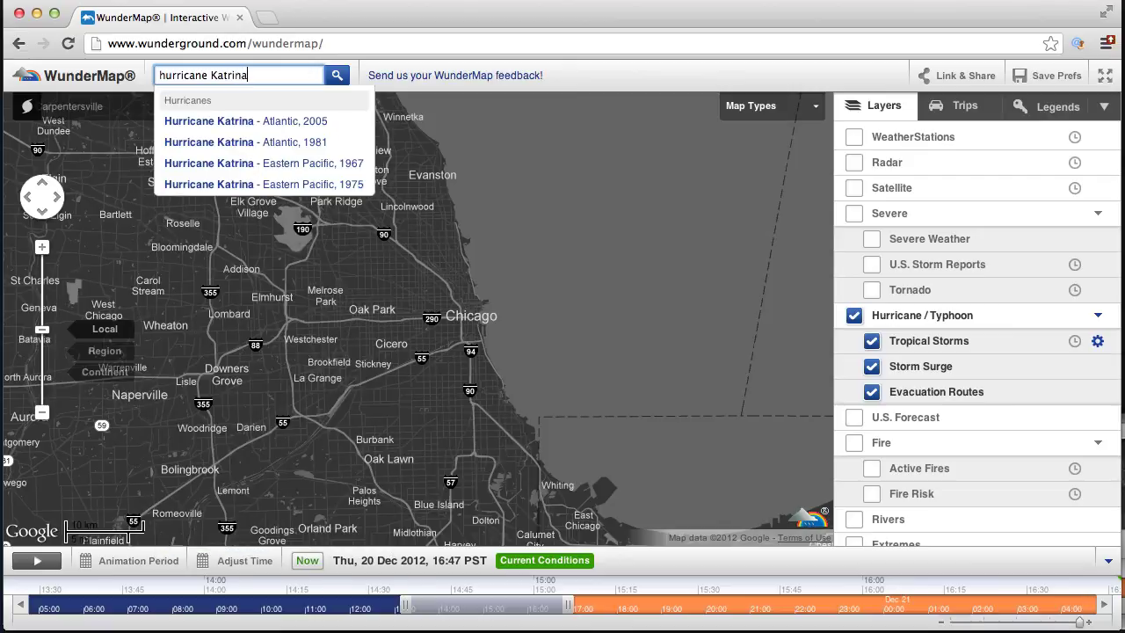
left_click(204, 123)
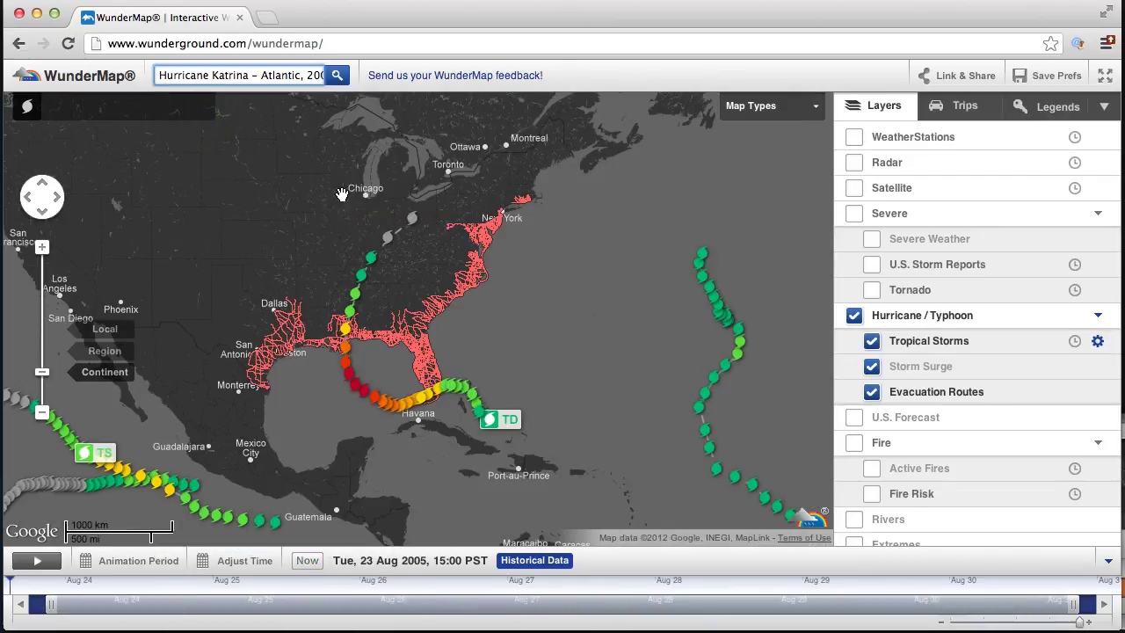
- From the 2005 tropical storms list, zoom to Lee's track, then to Guchol near Japan
left_click(35, 108)
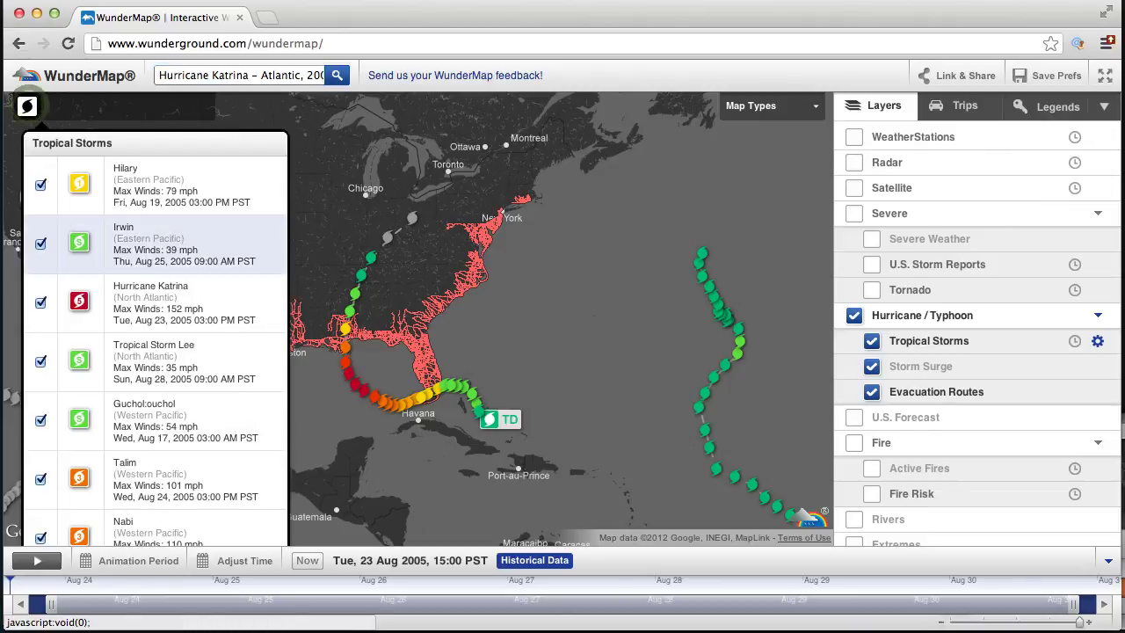
left_click(182, 364)
left_click(160, 407)
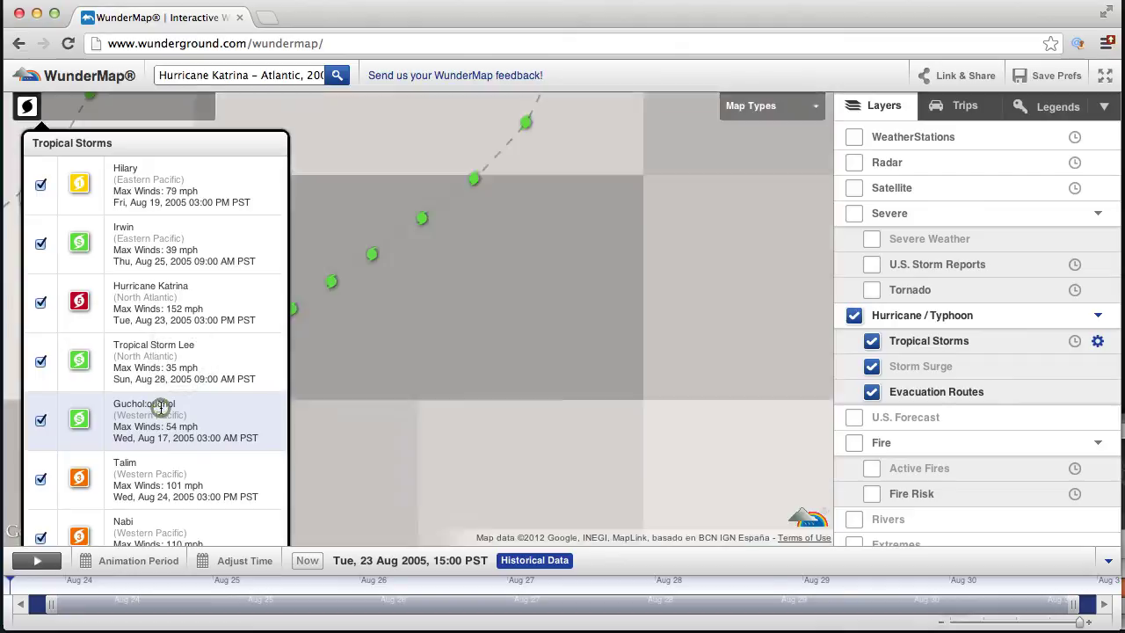
left_click(28, 101)
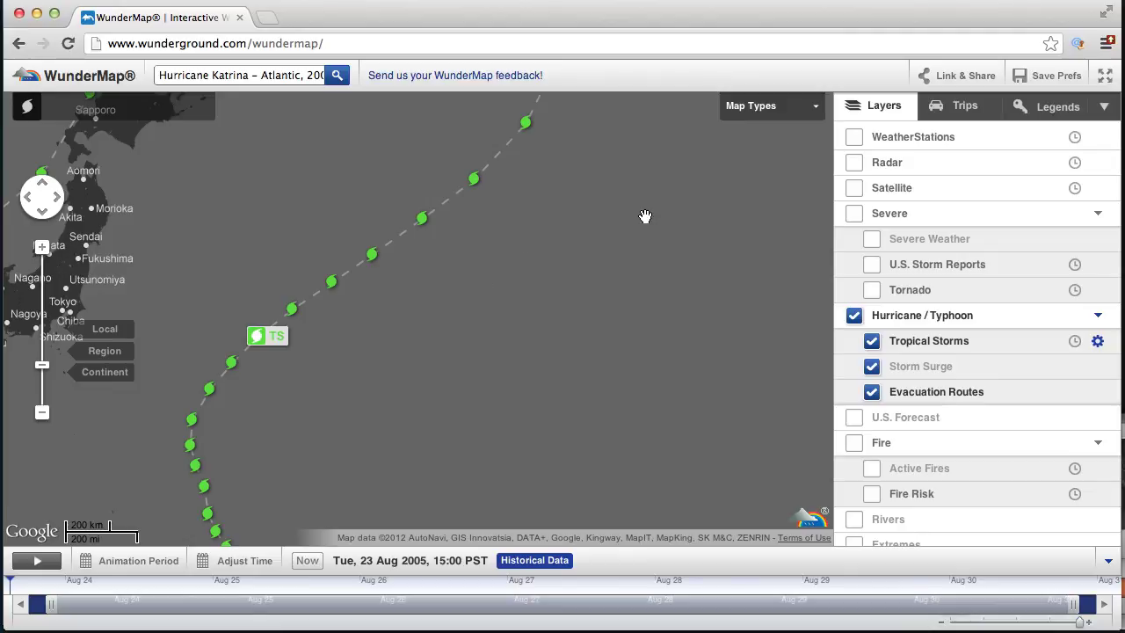
left_click(1105, 108)
left_click(1105, 109)
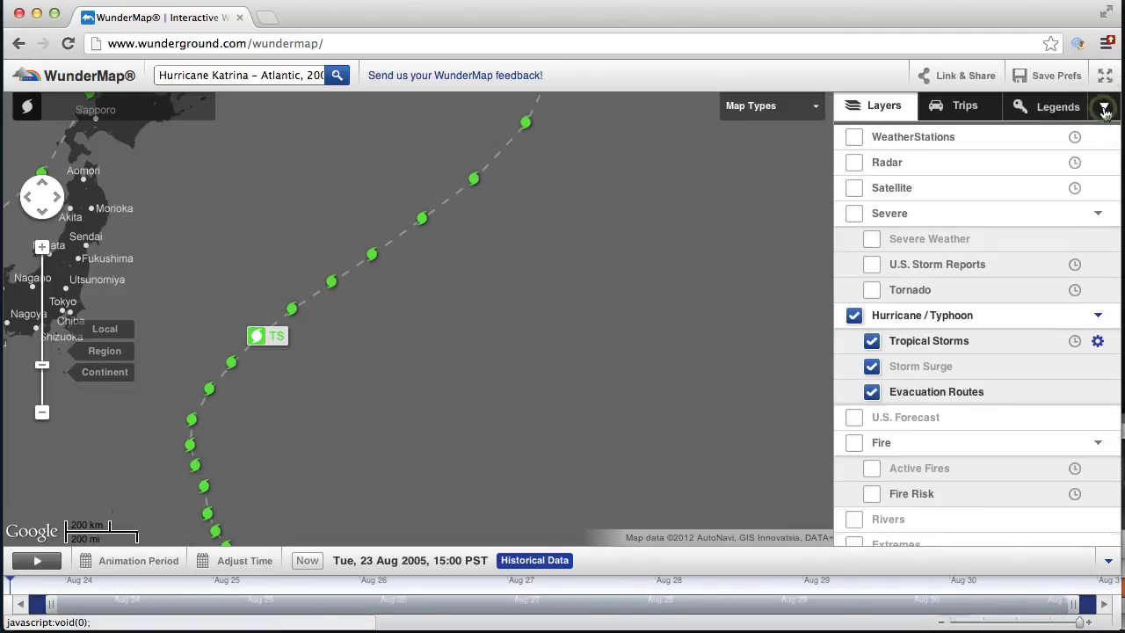
left_click(757, 106)
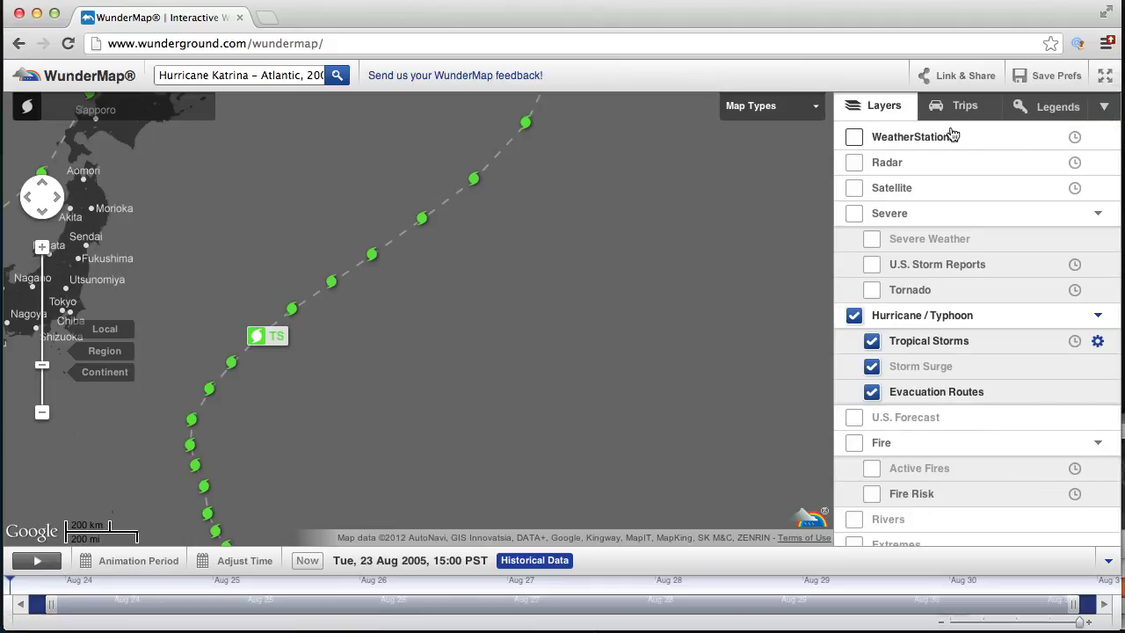
left_click(979, 107)
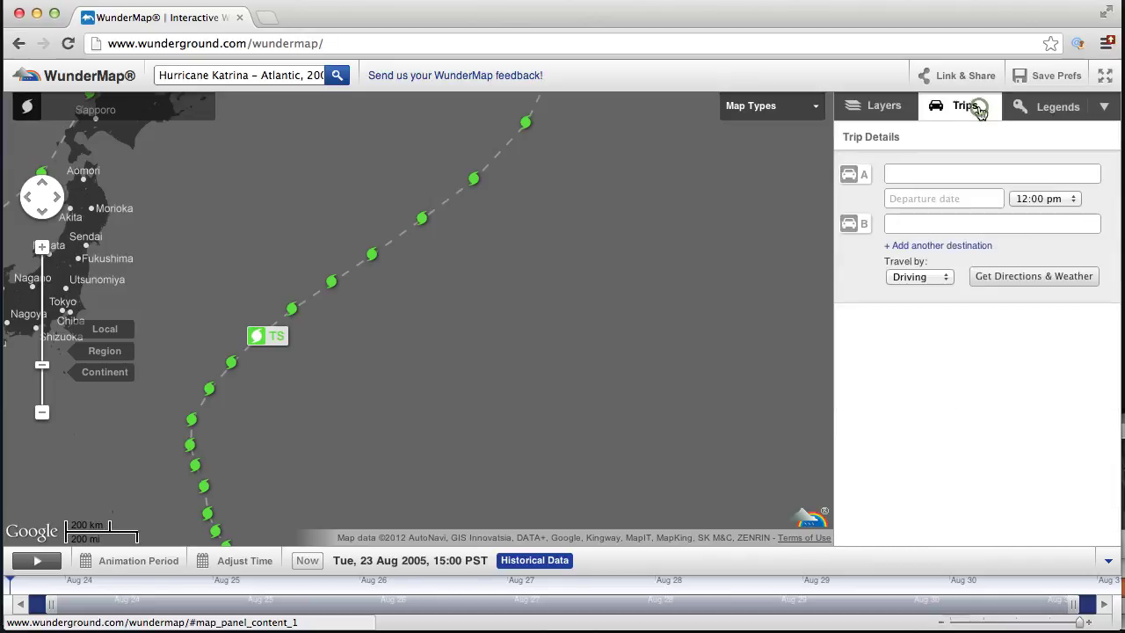
left_click(1030, 107)
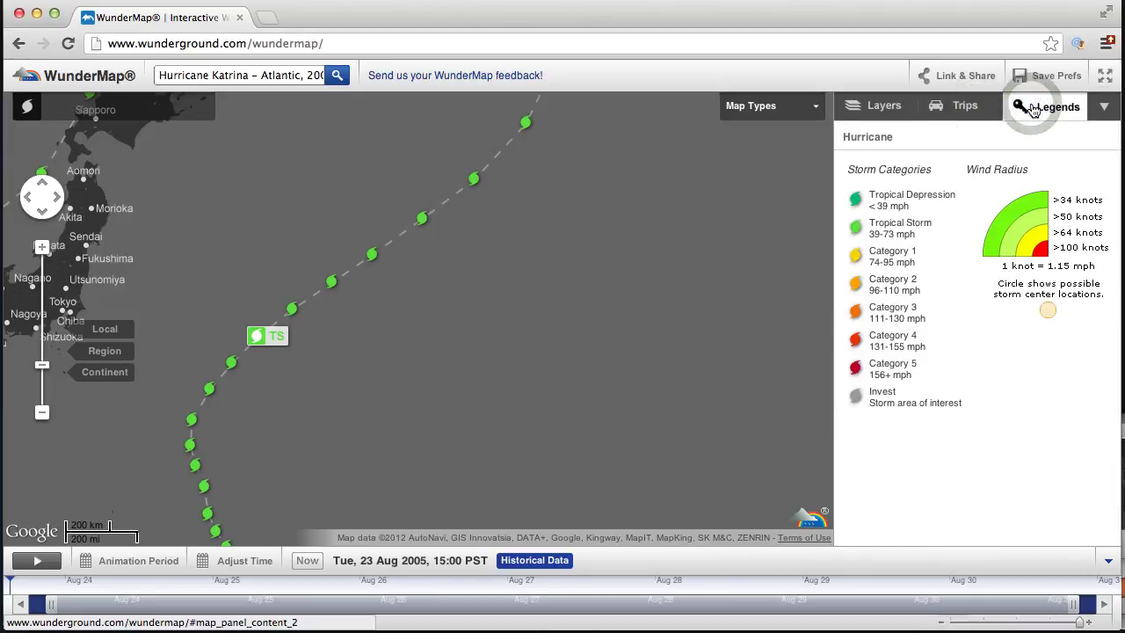
left_click(1101, 107)
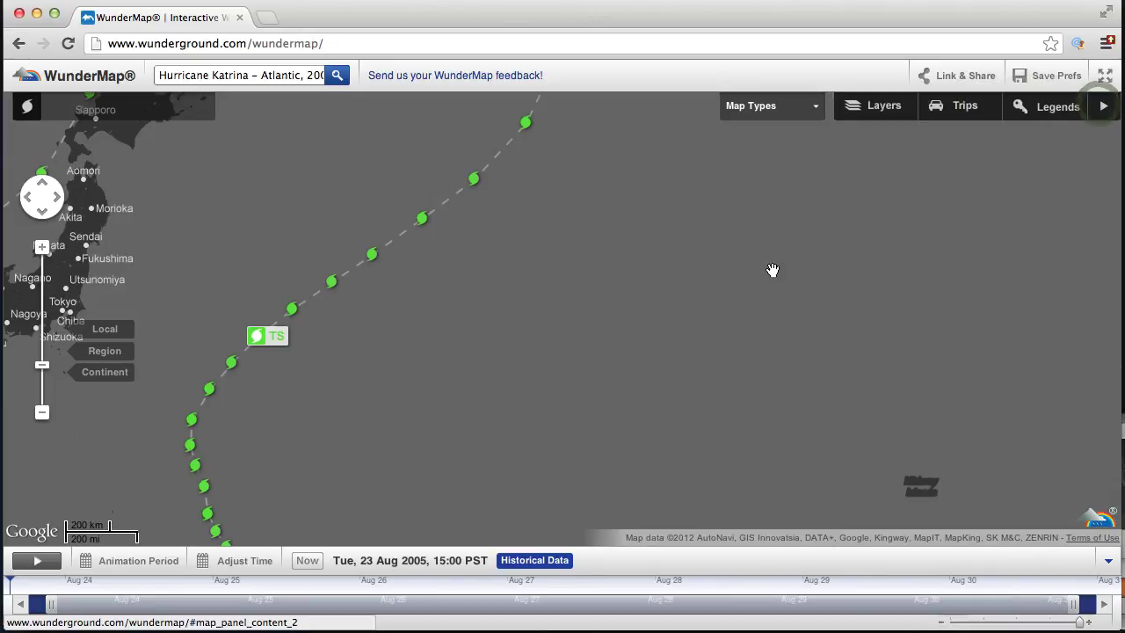
left_click(1103, 106)
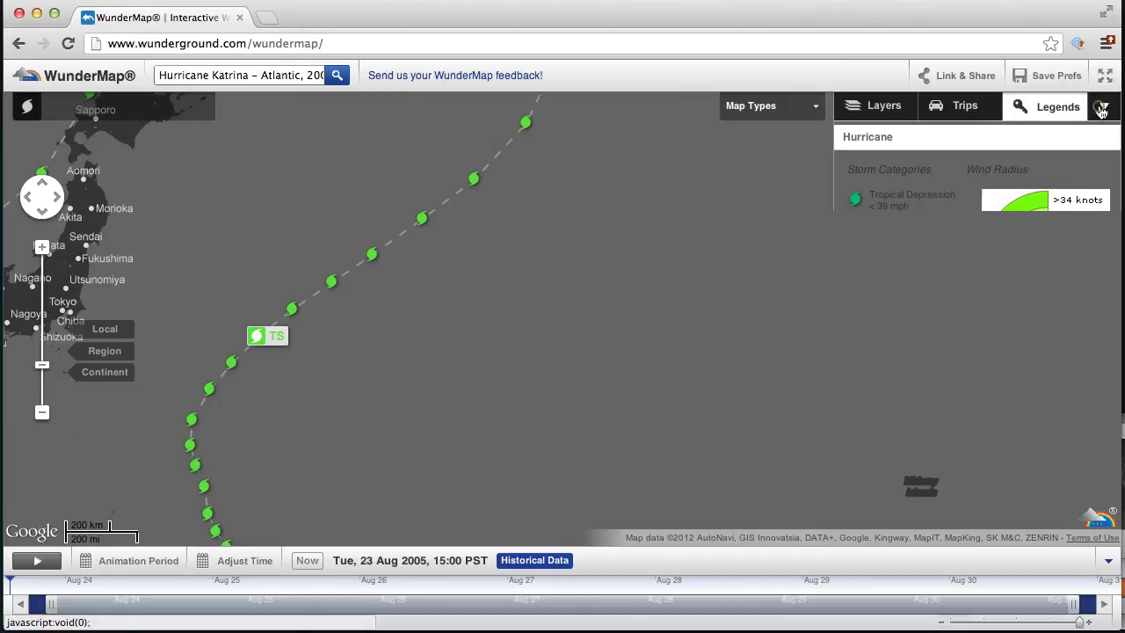
left_click(876, 106)
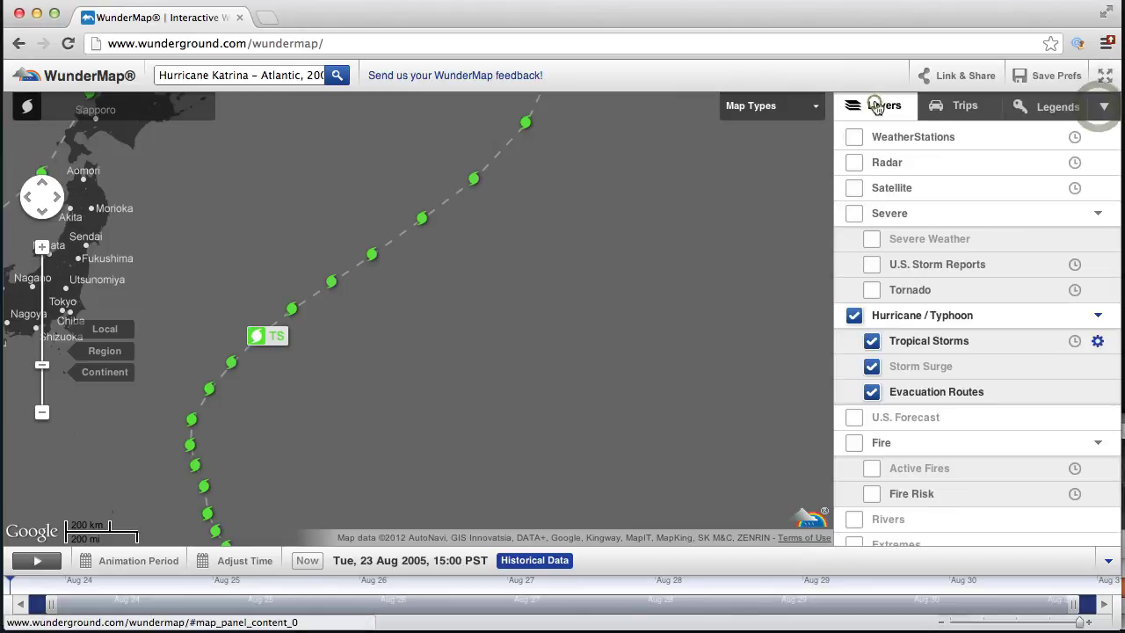
- Turn radar back on, turn off Hurricane / Typhoon, and return the timeline to Now
left_click(855, 162)
left_click(850, 318)
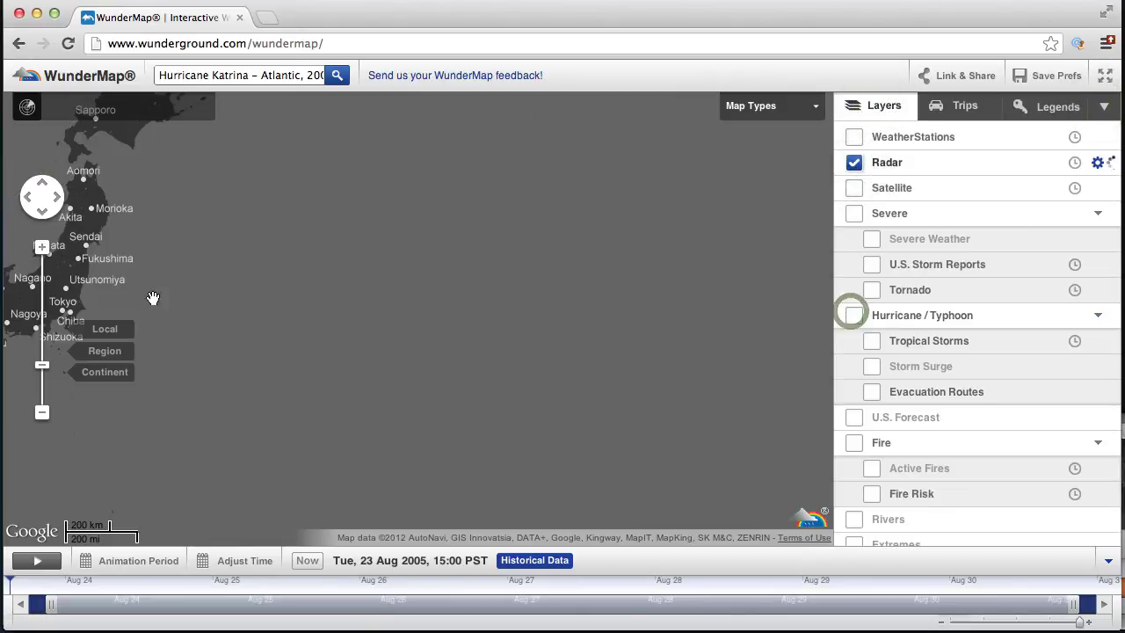
left_click(300, 561)
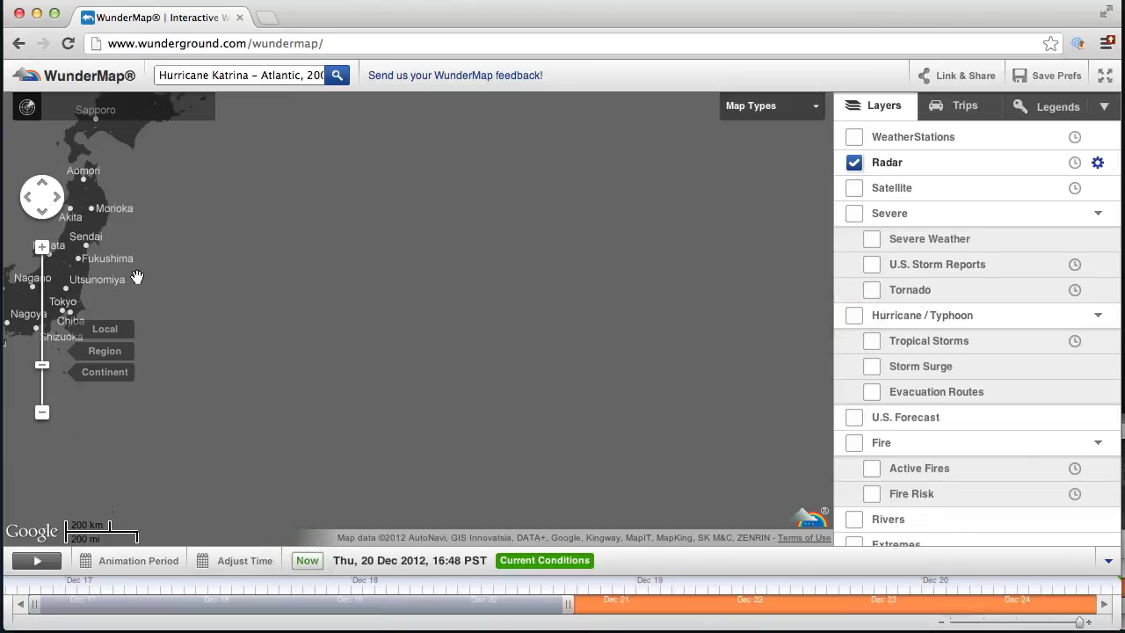
- Search for 'chicago, IL' and zoom out to a regional view
left_click(208, 78)
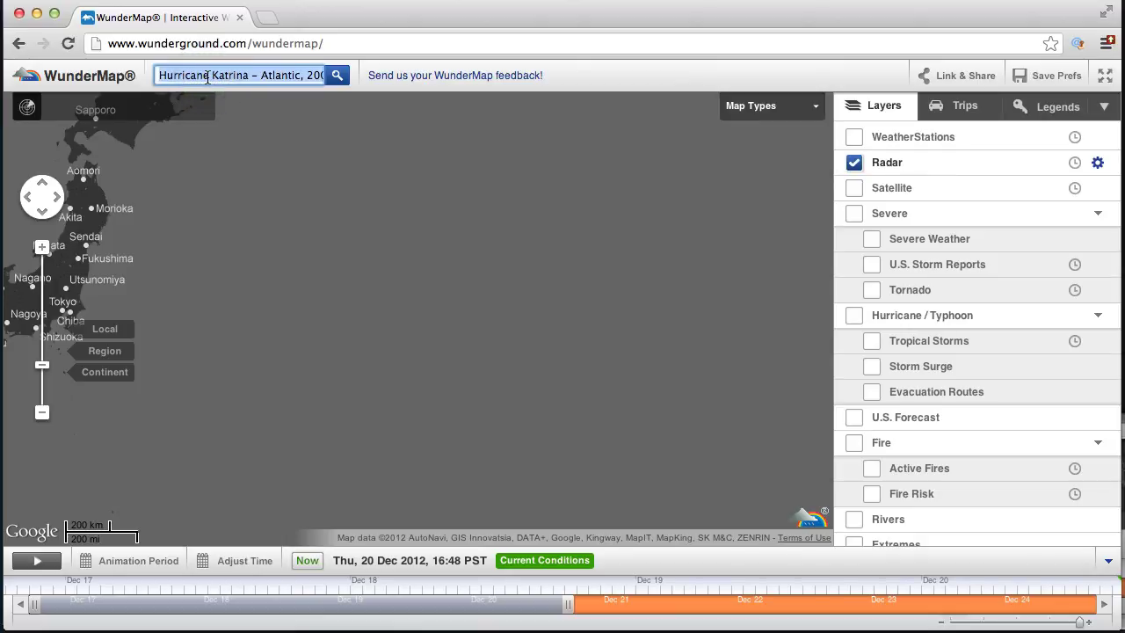
type("chicago, IL")
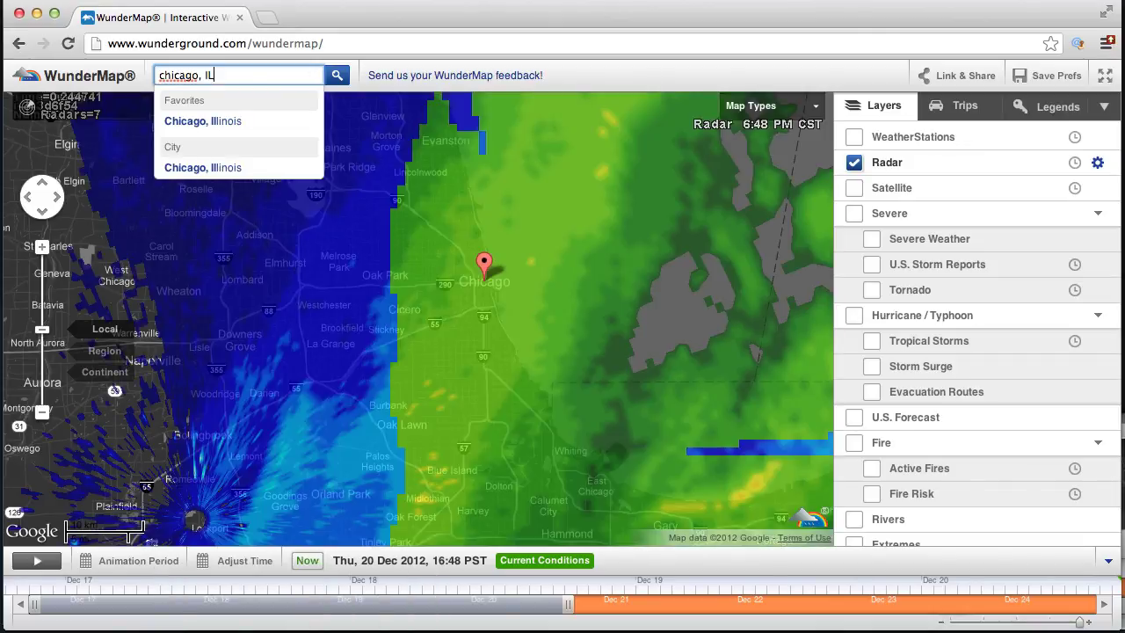
scroll(40, 414, "down", 2)
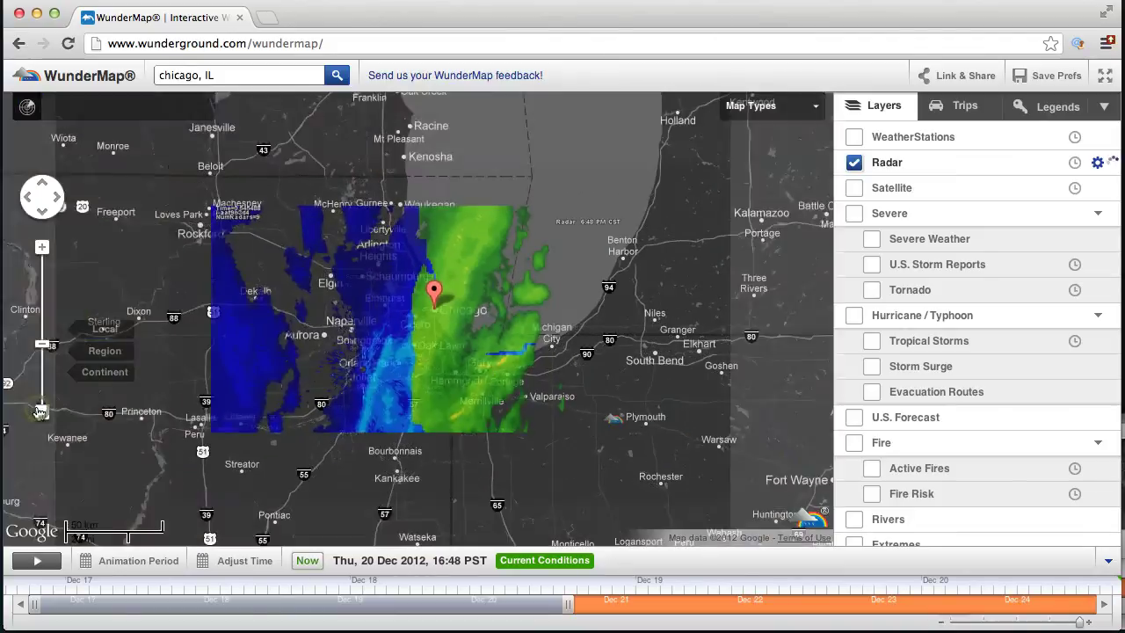
left_click(39, 411)
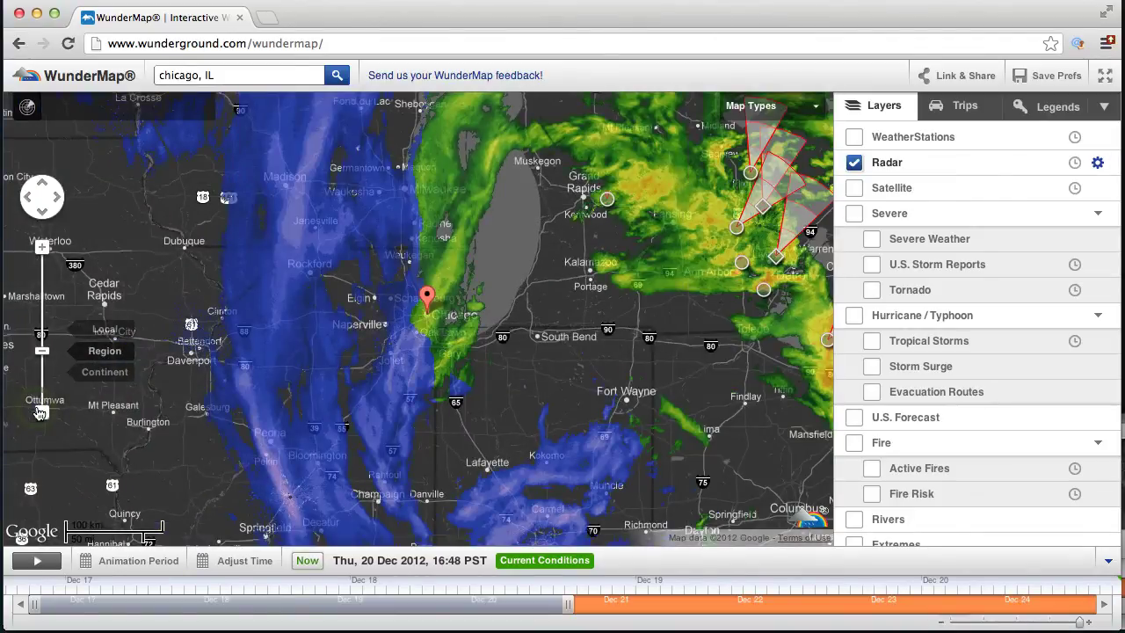